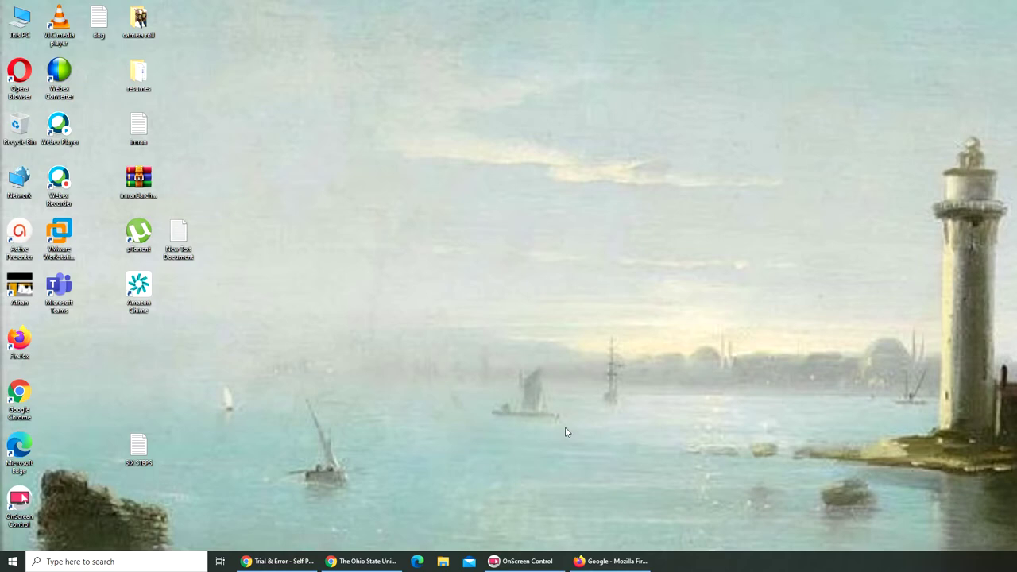
Bring the Chrome window playing 'Free LinkedIn Learning with Completion Certificates' to the front.
left_click(281, 562)
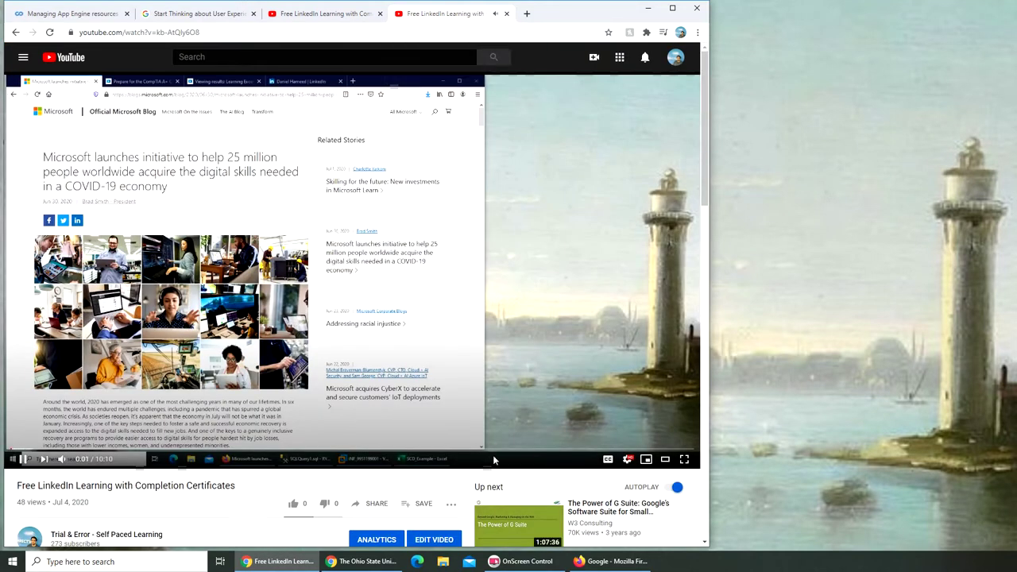
Skim the tutorial ahead to 7:09, back to 1:25, and pause it.
left_click(493, 450)
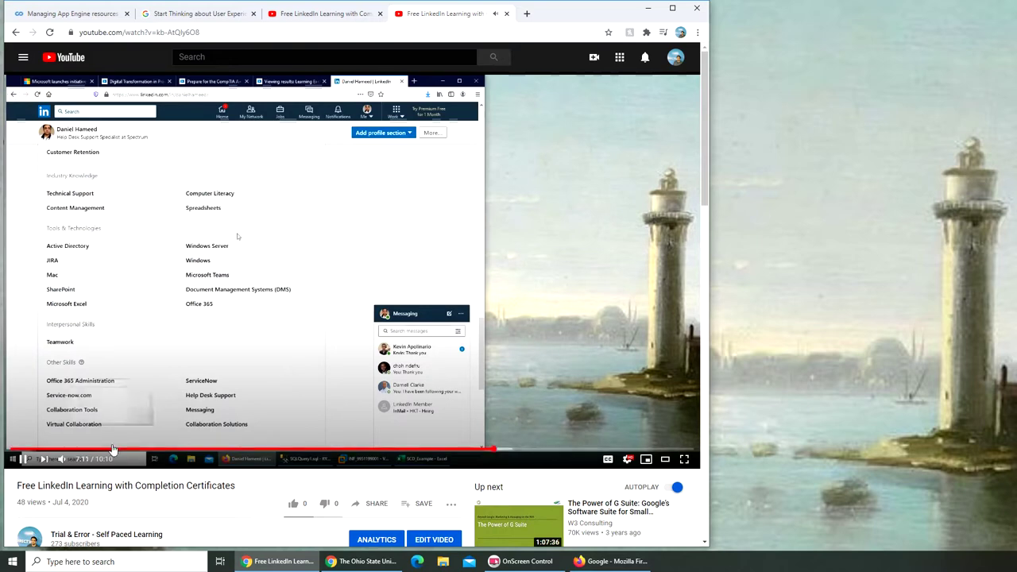
left_click(108, 450)
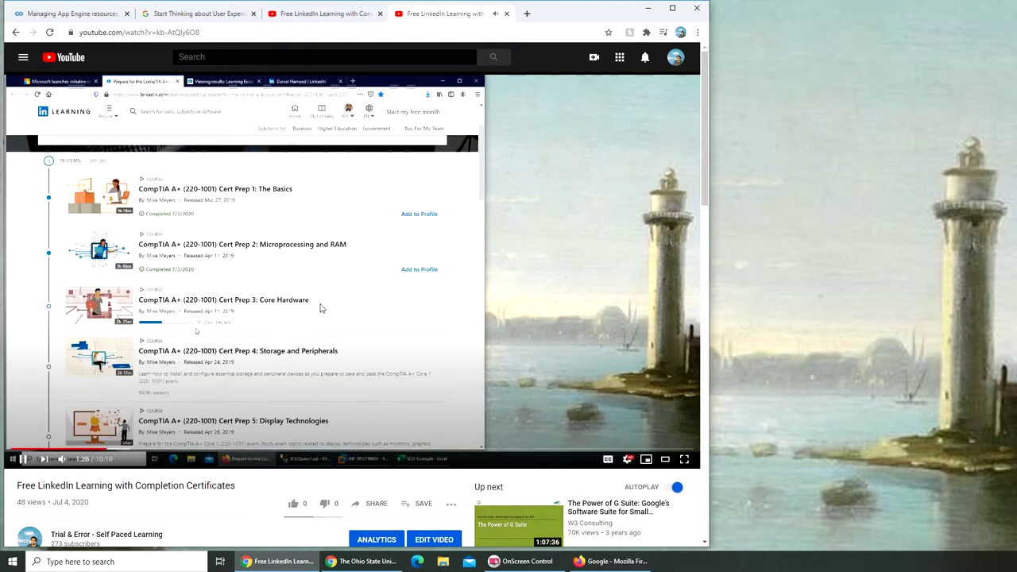
left_click(262, 312)
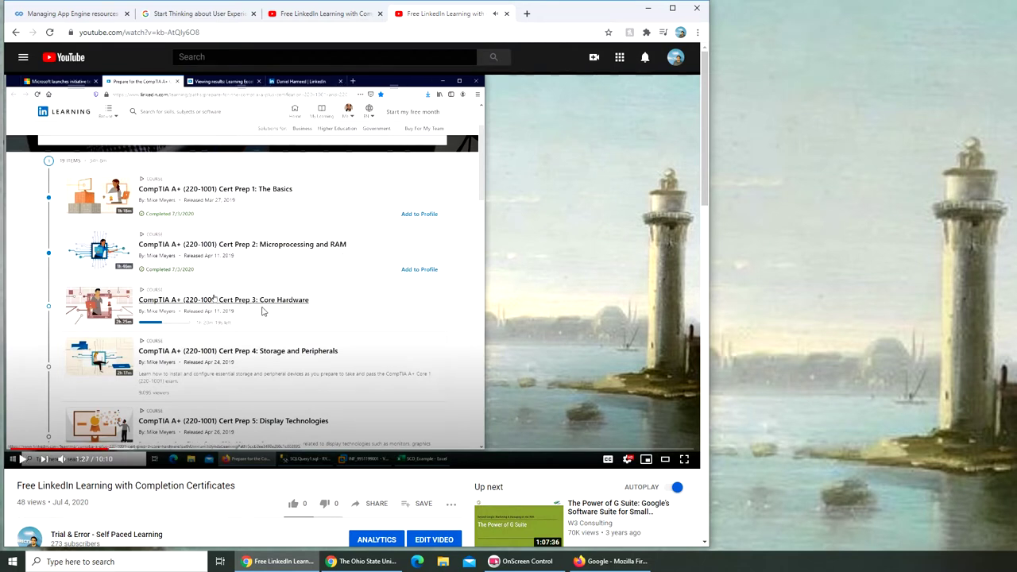
Expand the video description, then seek from 0:52 to the job paths list near 1:09.
scroll(145, 359, "down", 3)
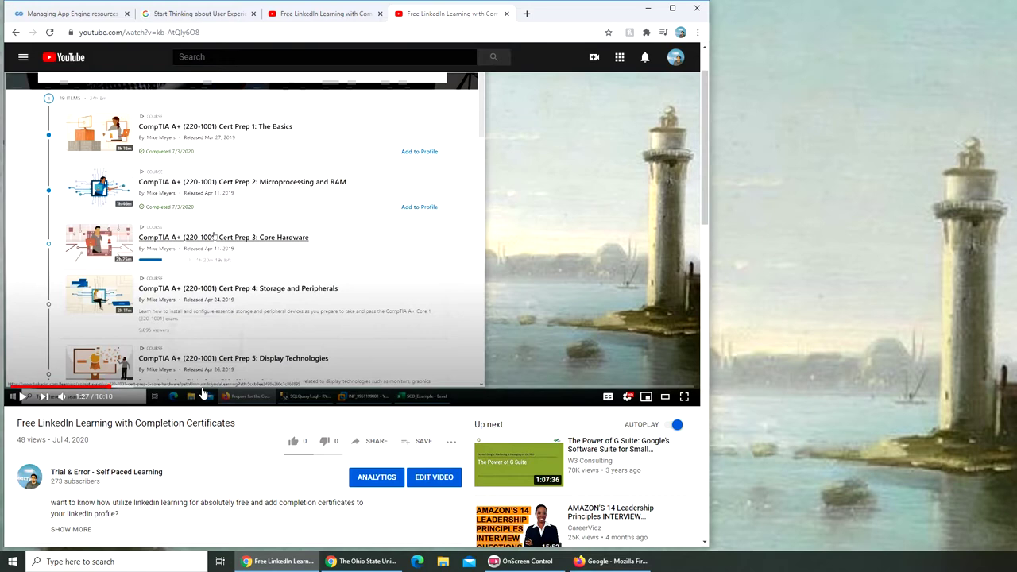
left_click(80, 327)
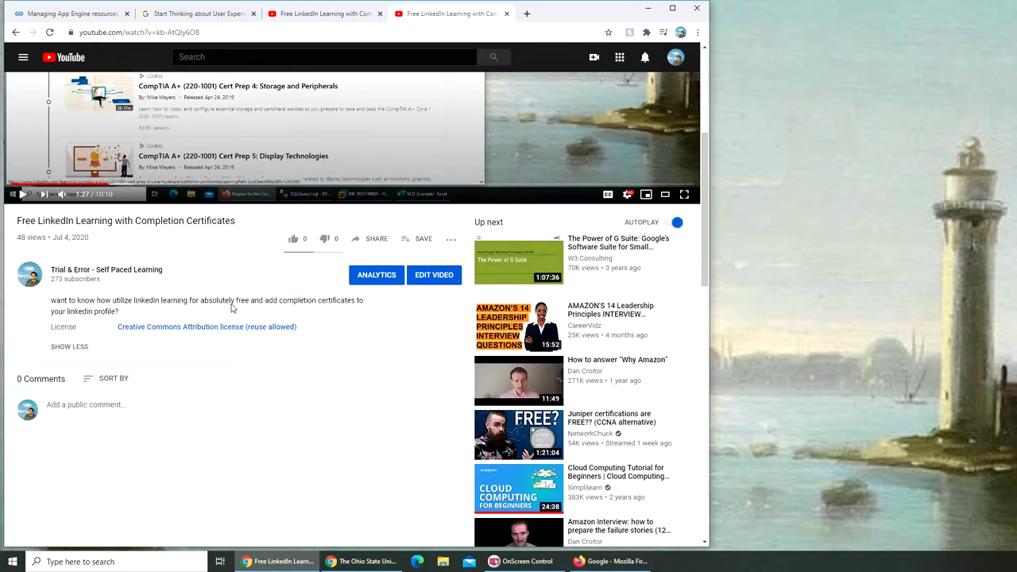
scroll(302, 311, "up", 1)
scroll(311, 311, "up", 3)
left_click(70, 453)
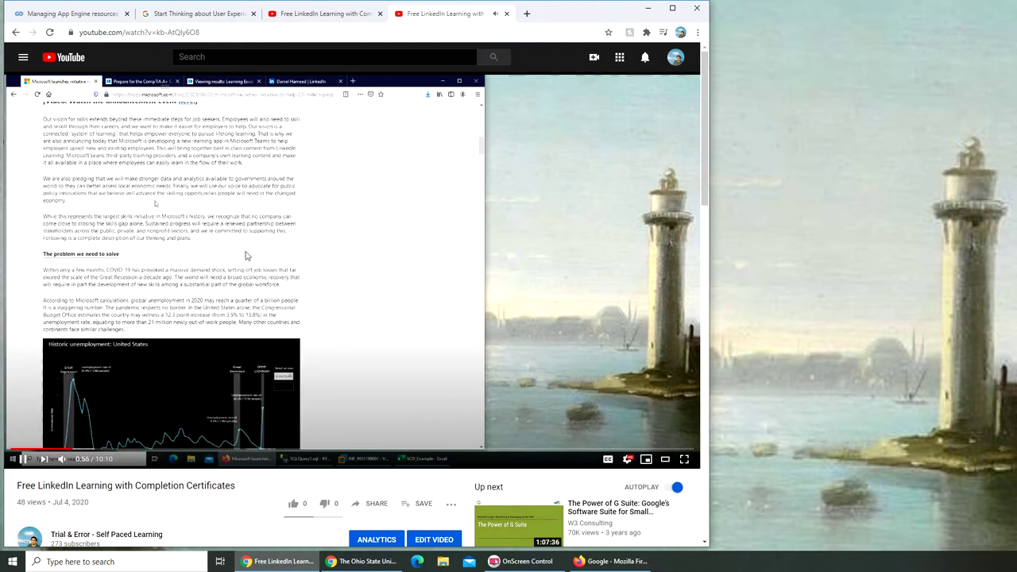
scroll(198, 334, "down", 3)
scroll(119, 413, "up", 3)
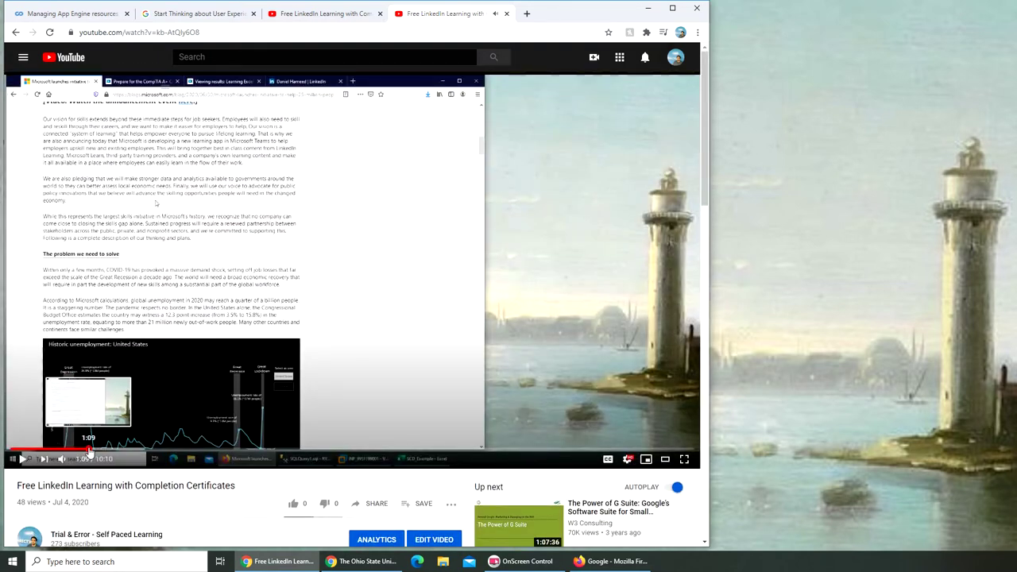
left_click(70, 450)
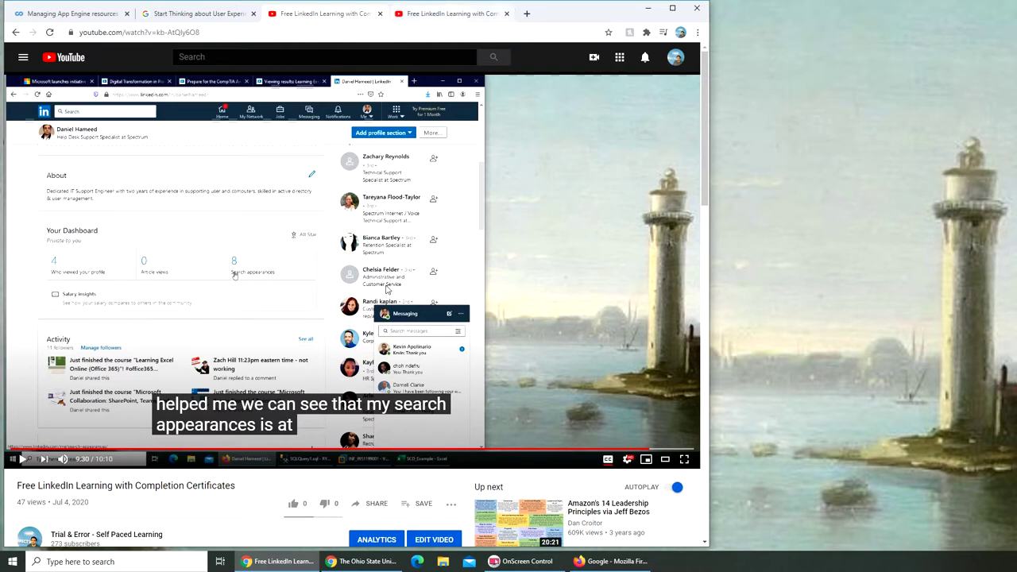
In the other video tab, play the tutorial from about 9:24, where the profile dashboard appears.
left_click(457, 14)
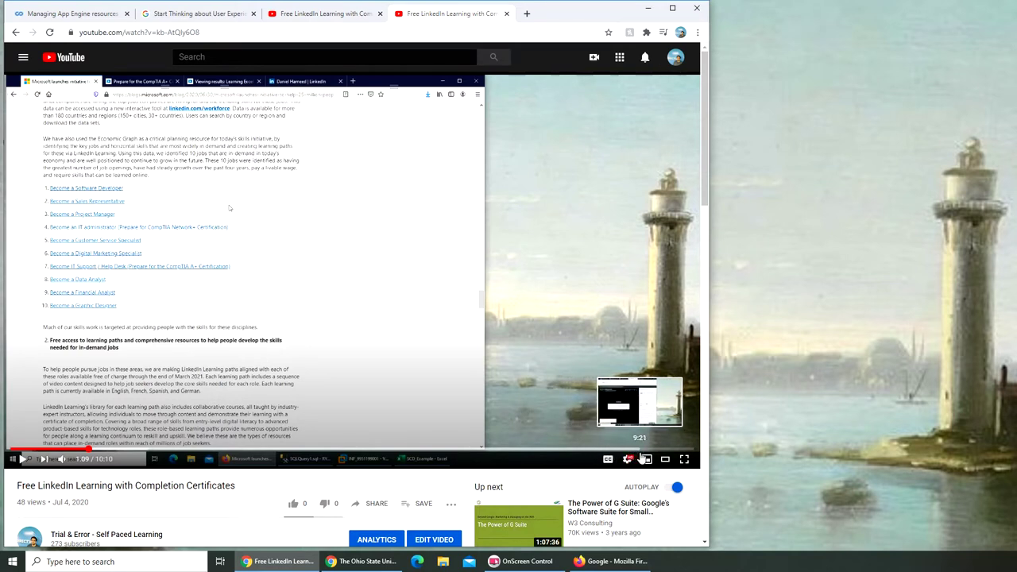
left_click(643, 450)
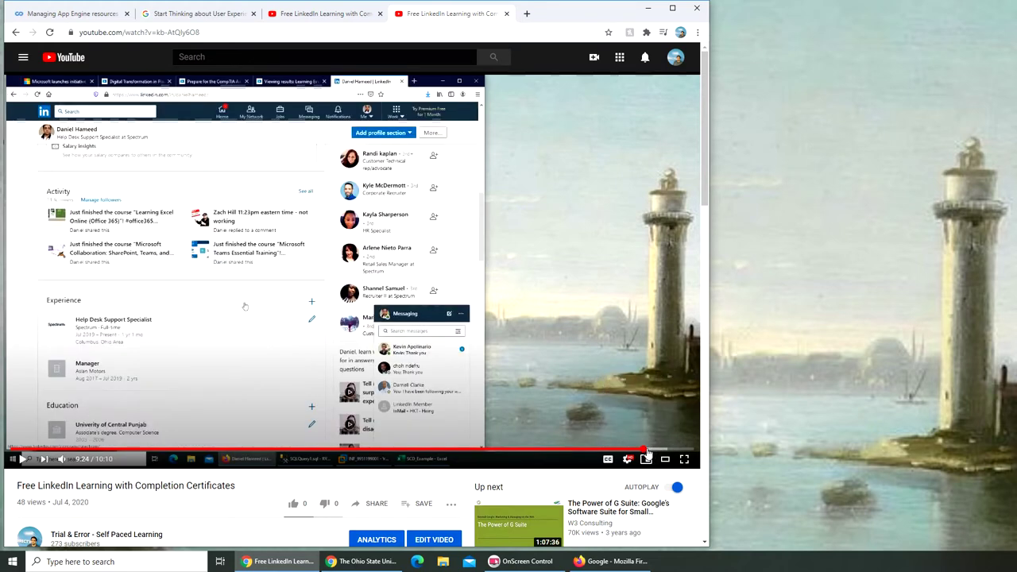
left_click(393, 349)
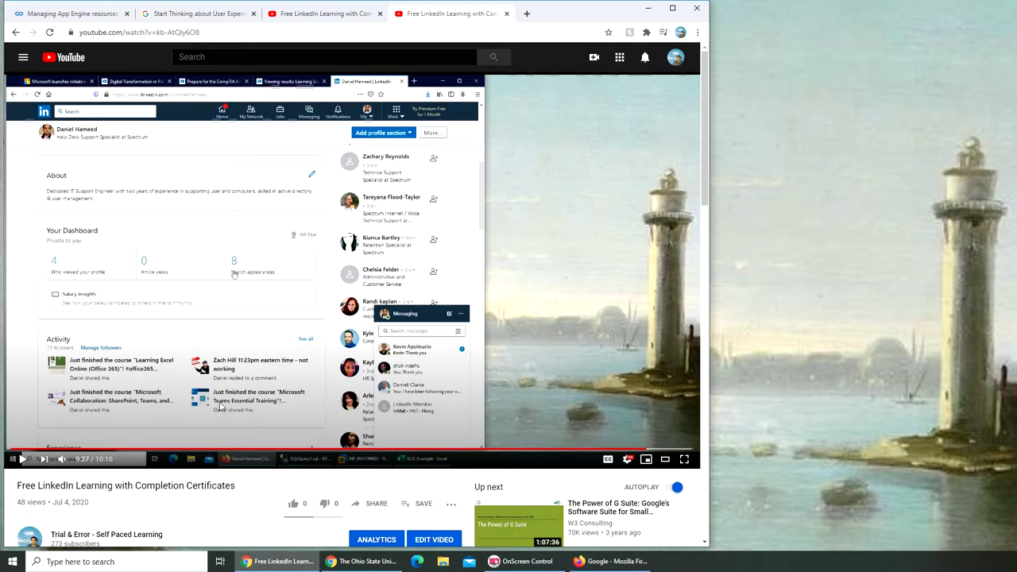
Step through the learning-path course lists at 2:08, 3:02, 3:21, 3:39, 3:55 and 4:10.
left_click(155, 450)
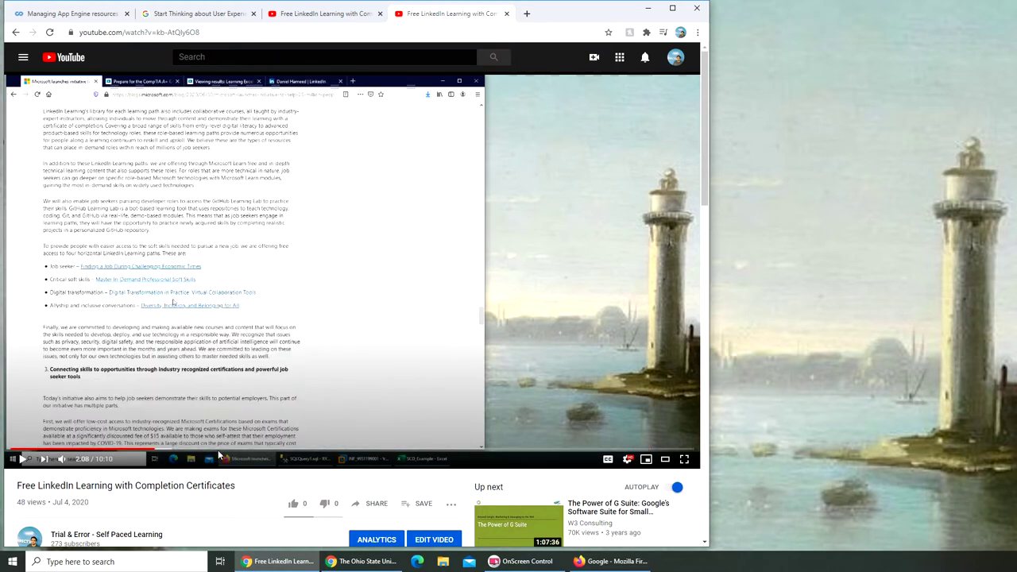
left_click(215, 451)
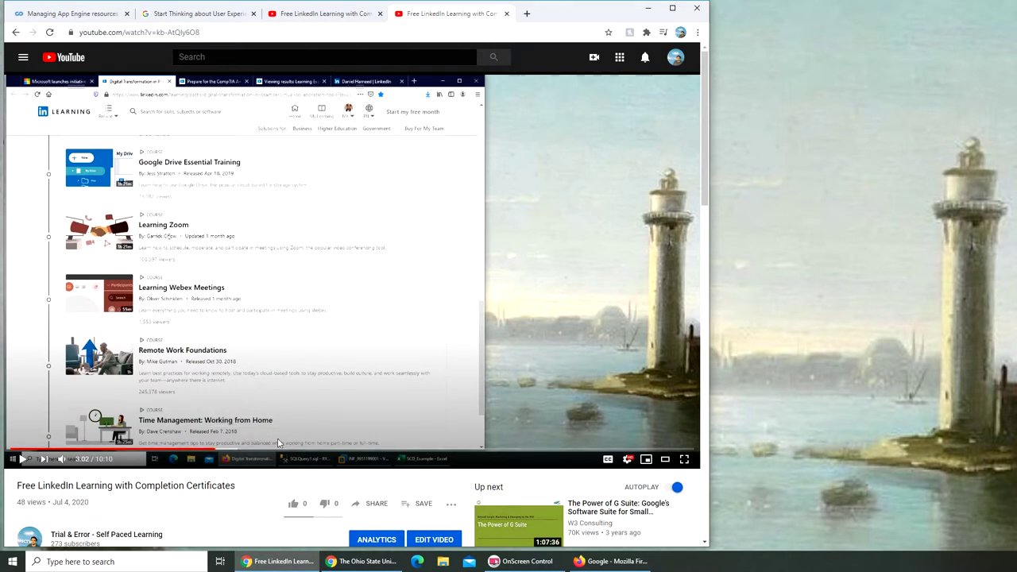
left_click(236, 450)
left_click(257, 452)
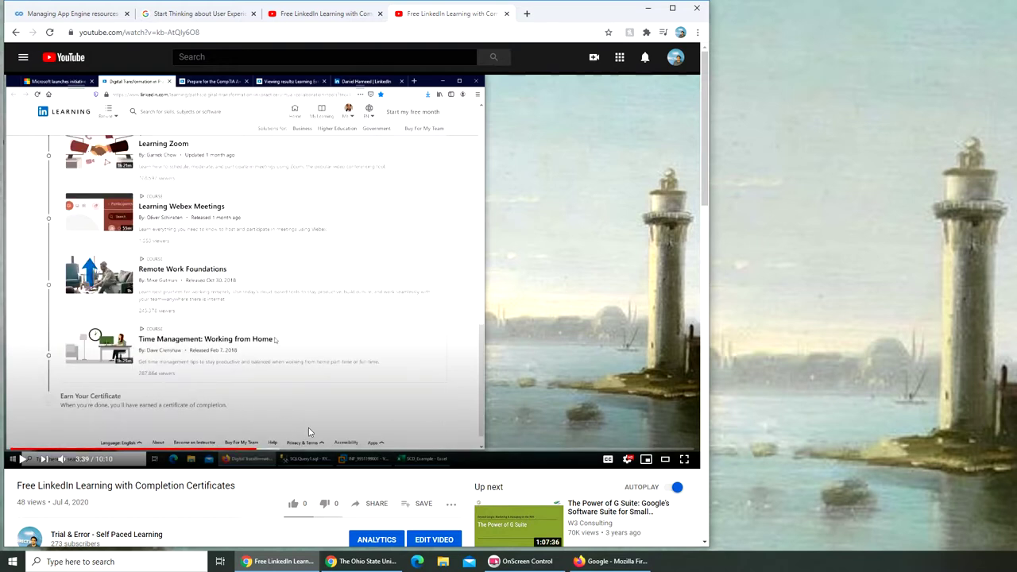
left_click(277, 451)
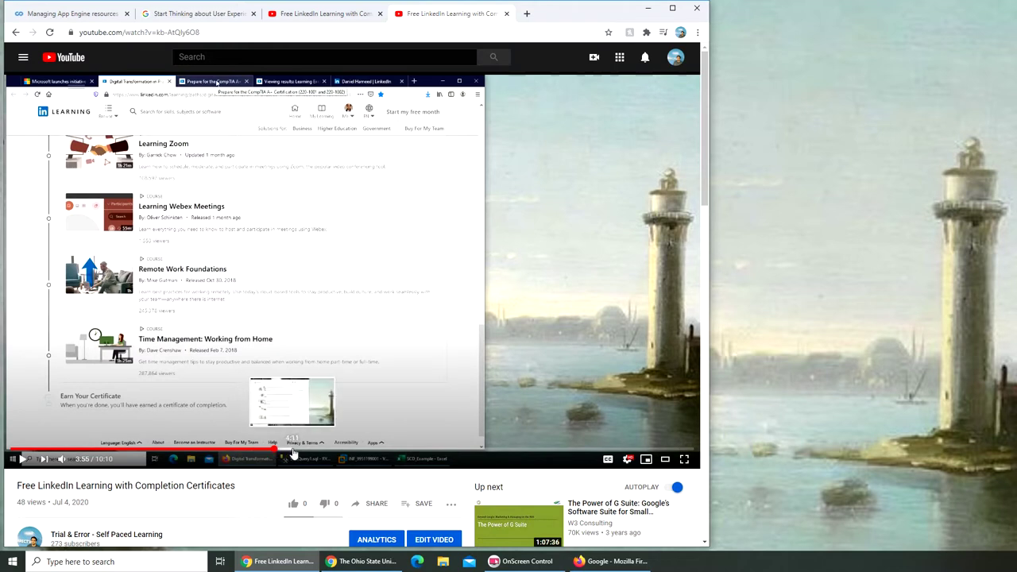
left_click(292, 451)
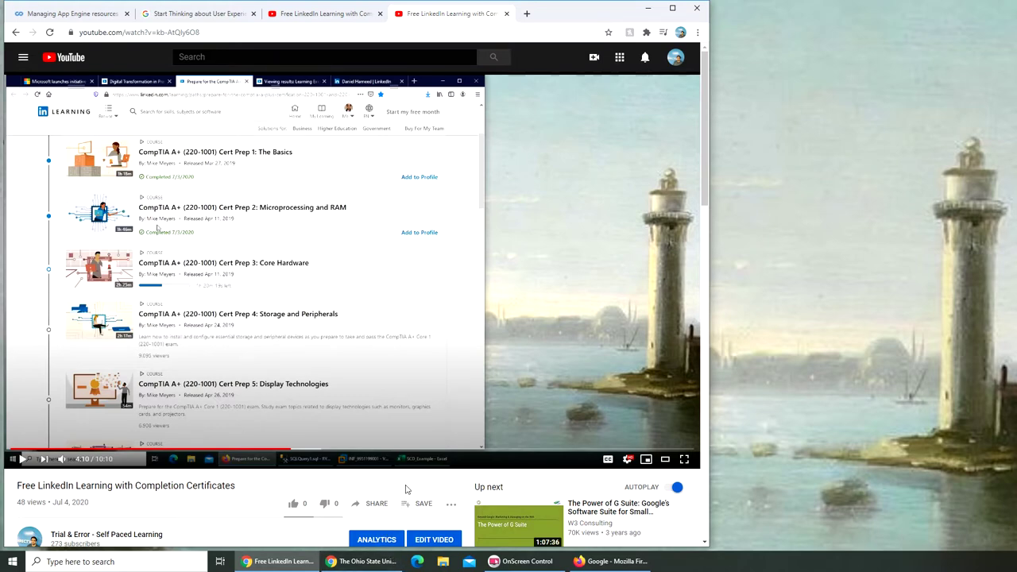
Check the Google browser, then return to the video copy at 9:30.
left_click(598, 564)
key("alt+Tab")
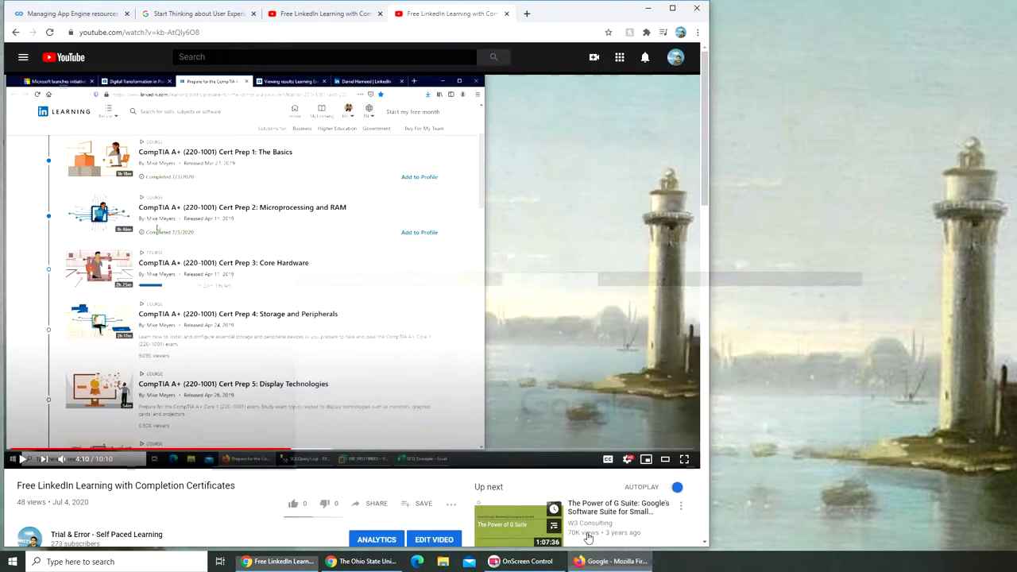
left_click(334, 24)
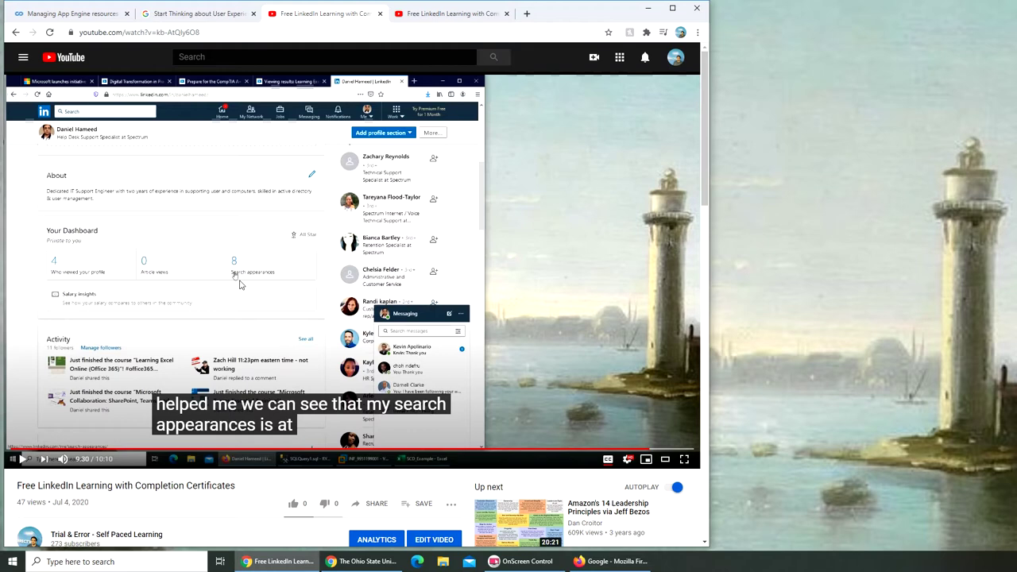
Open your own LinkedIn profile from the Me menu and scroll to its dashboard figures.
left_click(609, 561)
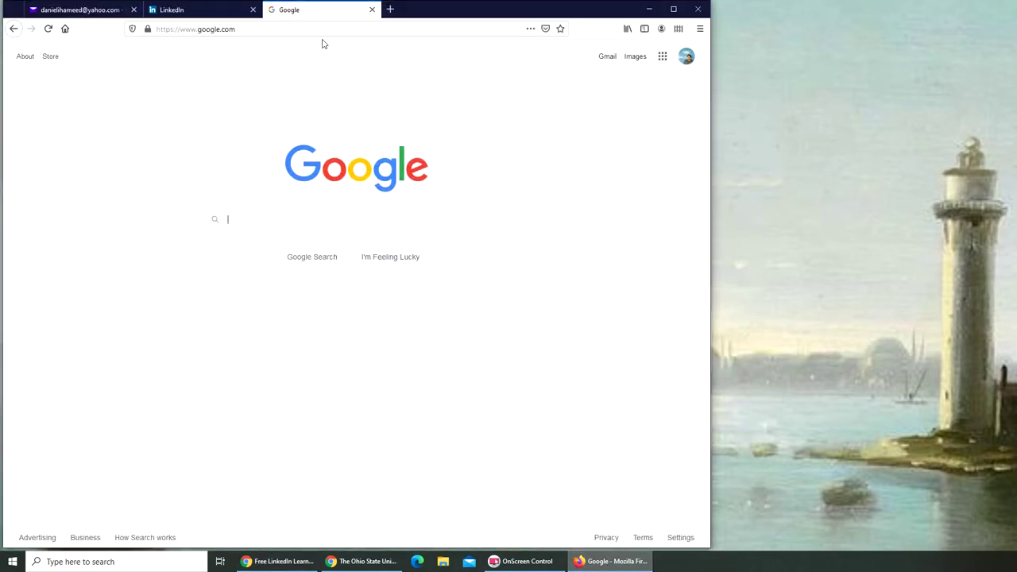
left_click(204, 14)
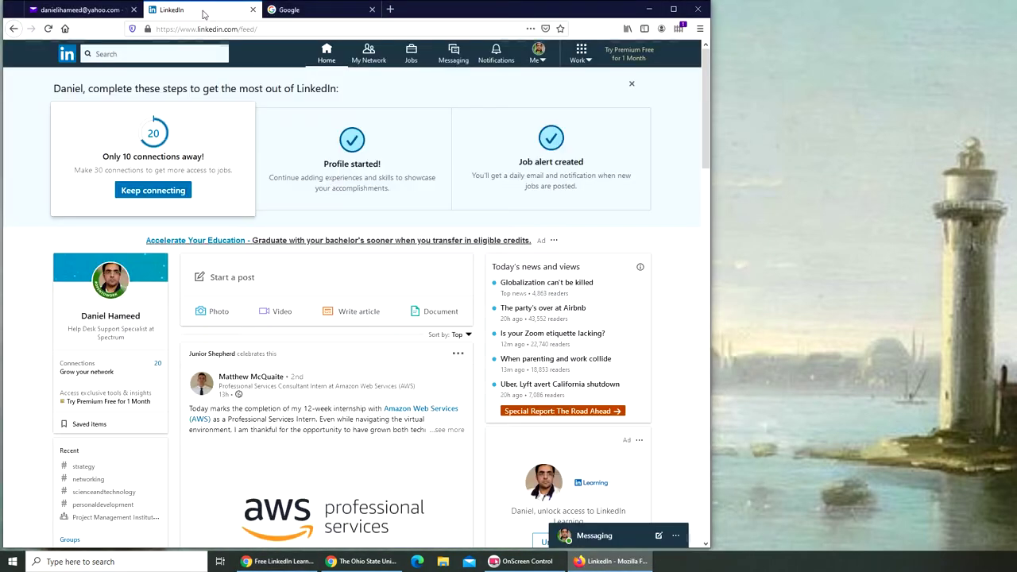
left_click(536, 62)
left_click(544, 121)
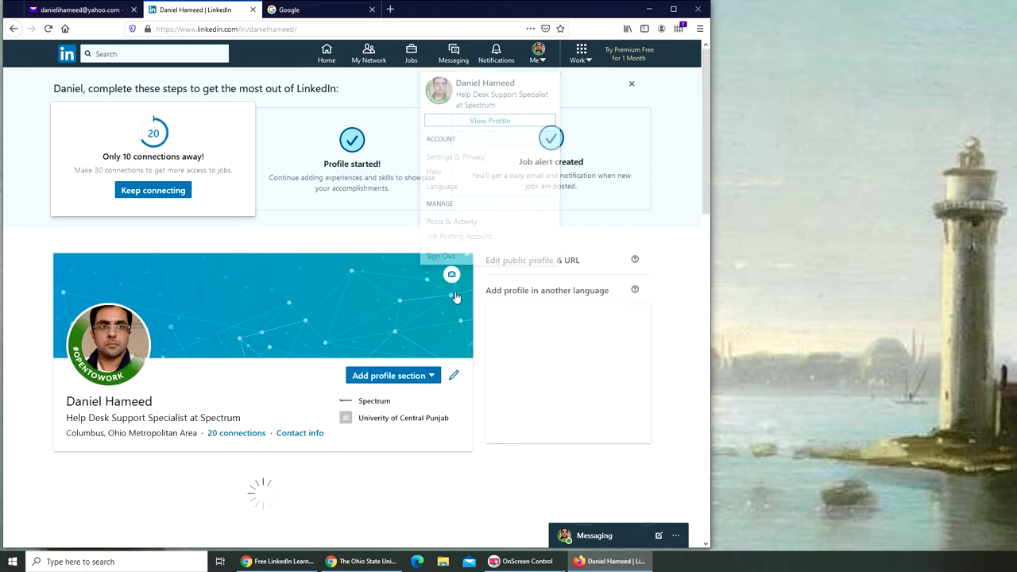
scroll(400, 303, "down", 4)
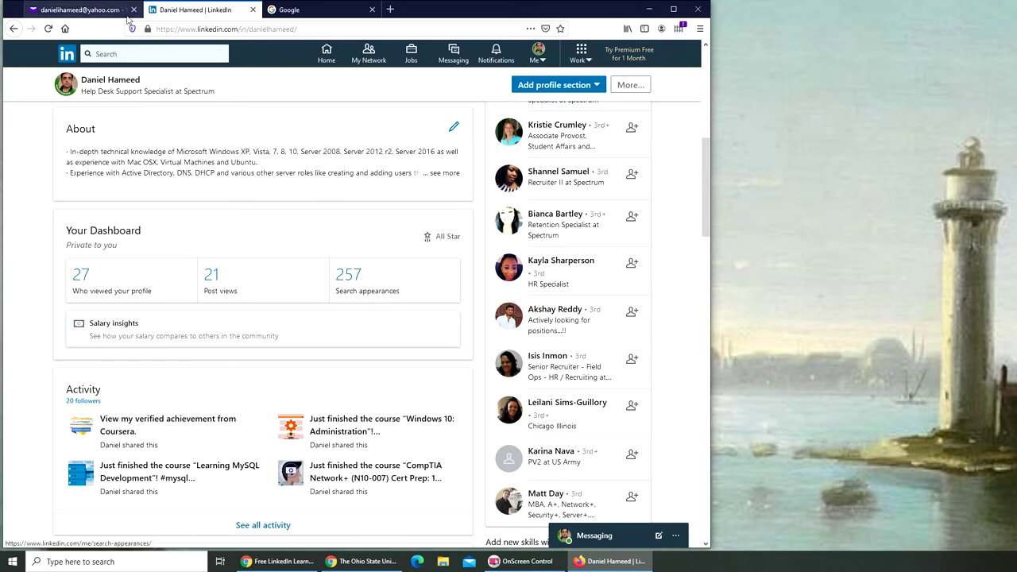
Minimize and restore the tutorial window, then switch back to the LinkedIn profile dashboard.
left_click(304, 563)
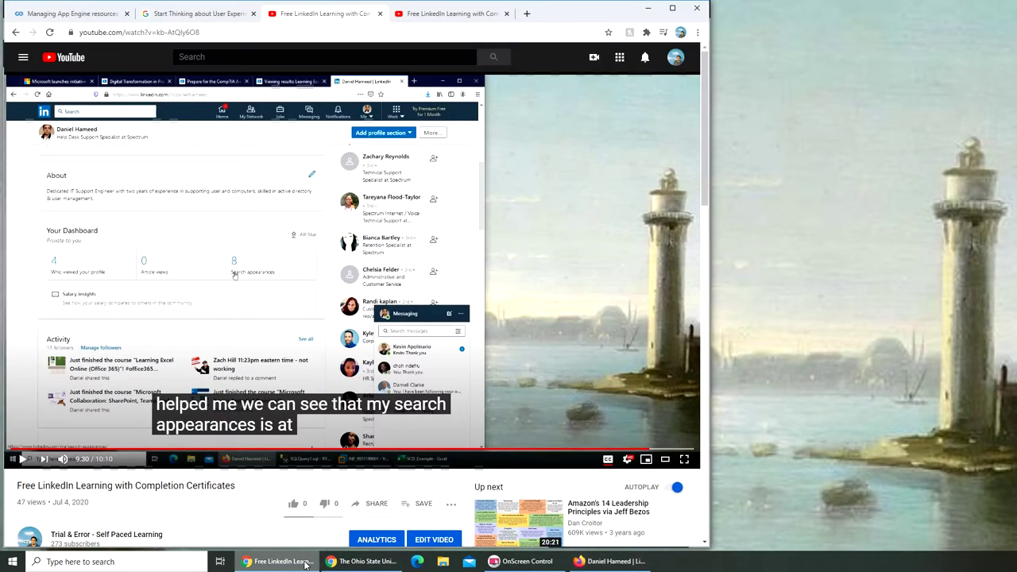
left_click(258, 566)
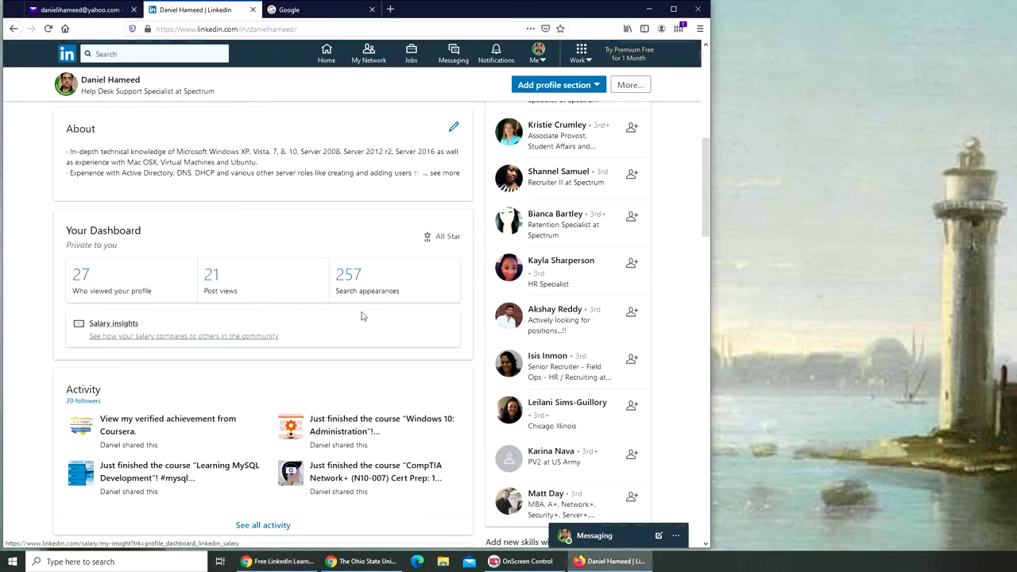
left_click(277, 562)
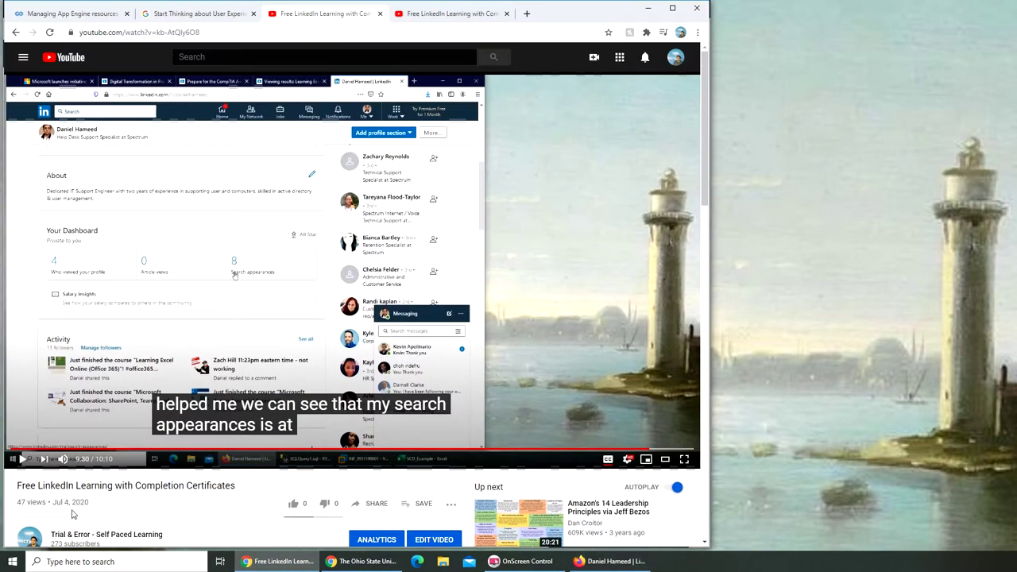
key("alt+Tab")
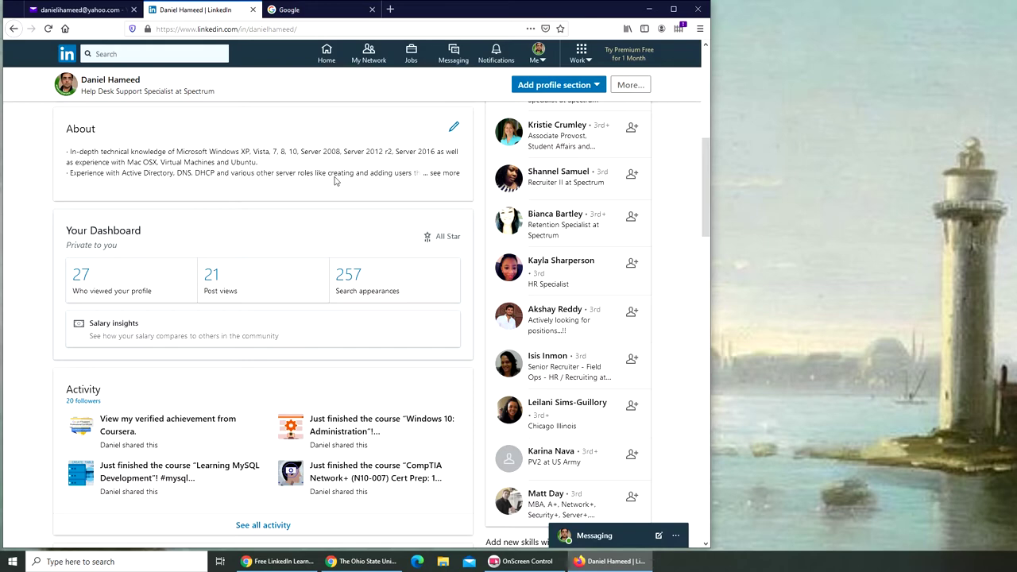
Expand Licenses & Certifications with 'Show more' repeatedly to list every LinkedIn Learning certificate.
scroll(377, 263, "up", 5)
scroll(377, 260, "down", 10)
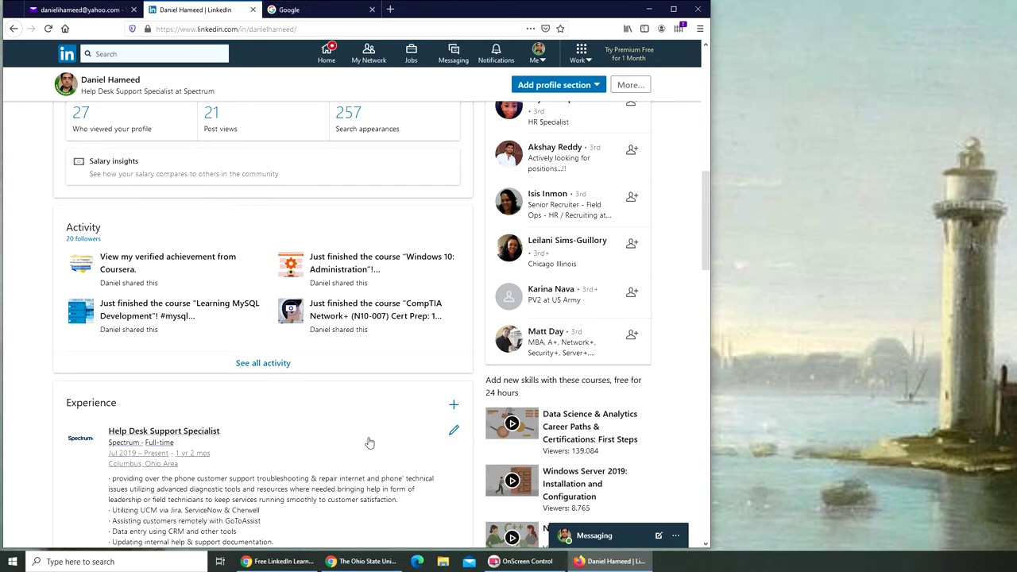
scroll(341, 453, "down", 3)
scroll(365, 441, "down", 10)
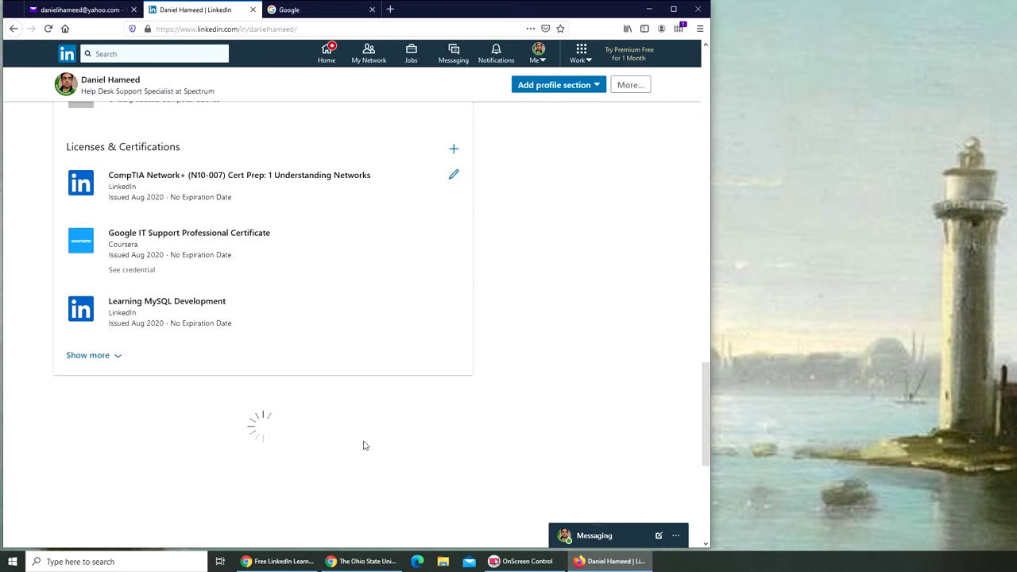
left_click(102, 355)
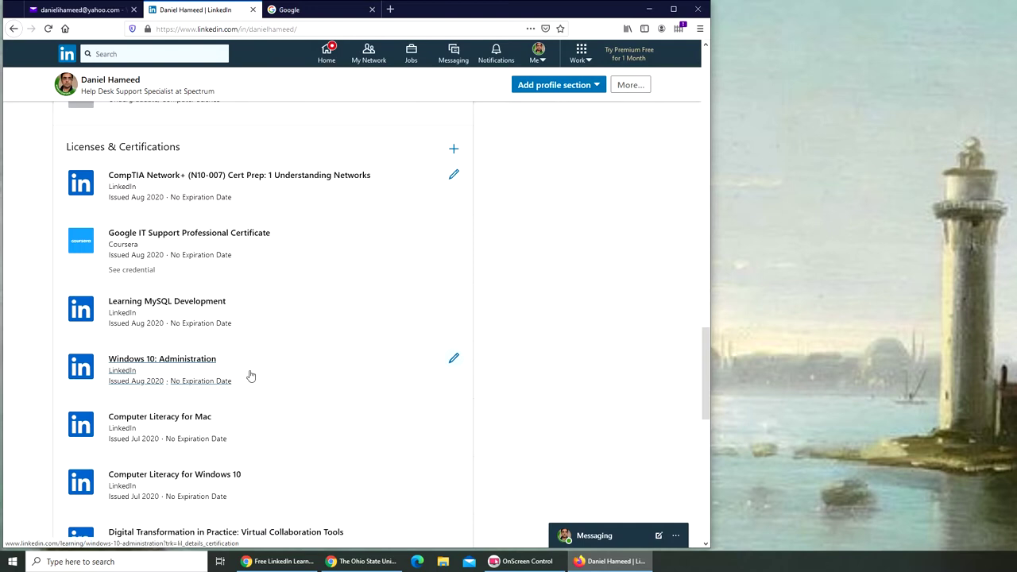
scroll(286, 370, "down", 3)
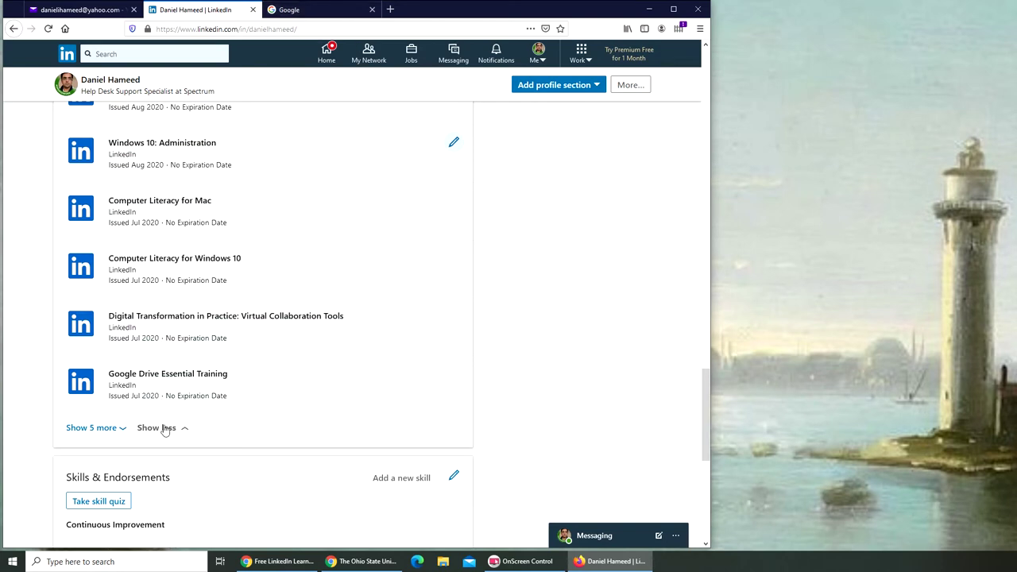
left_click(93, 428)
scroll(262, 427, "down", 1)
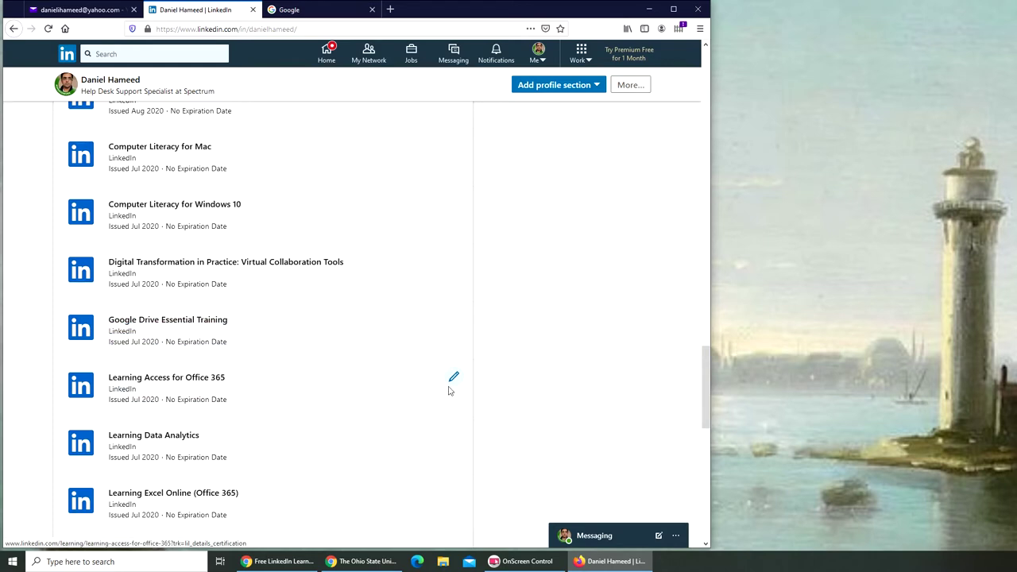
scroll(379, 425, "down", 5)
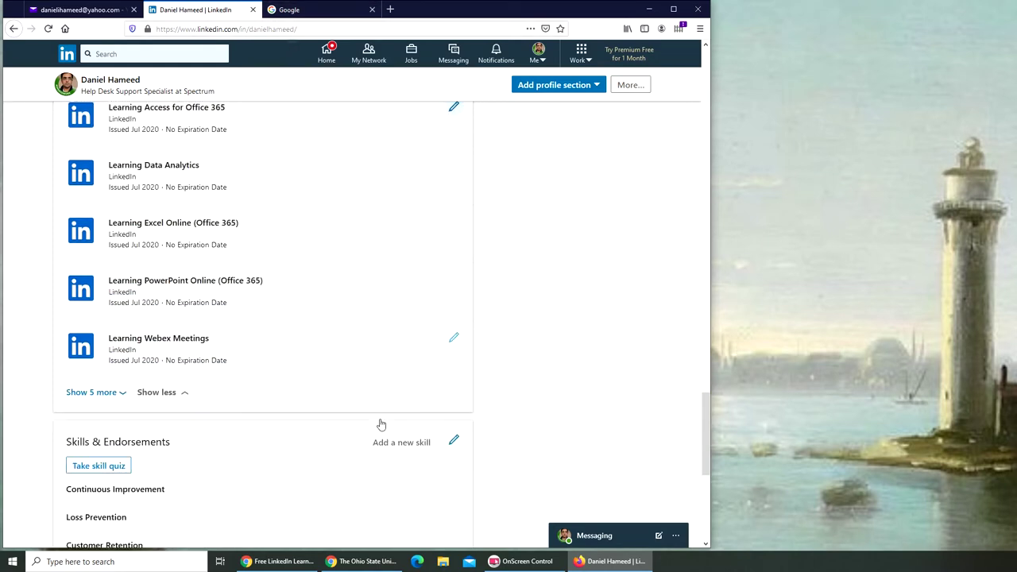
left_click(91, 392)
scroll(395, 368, "up", 12)
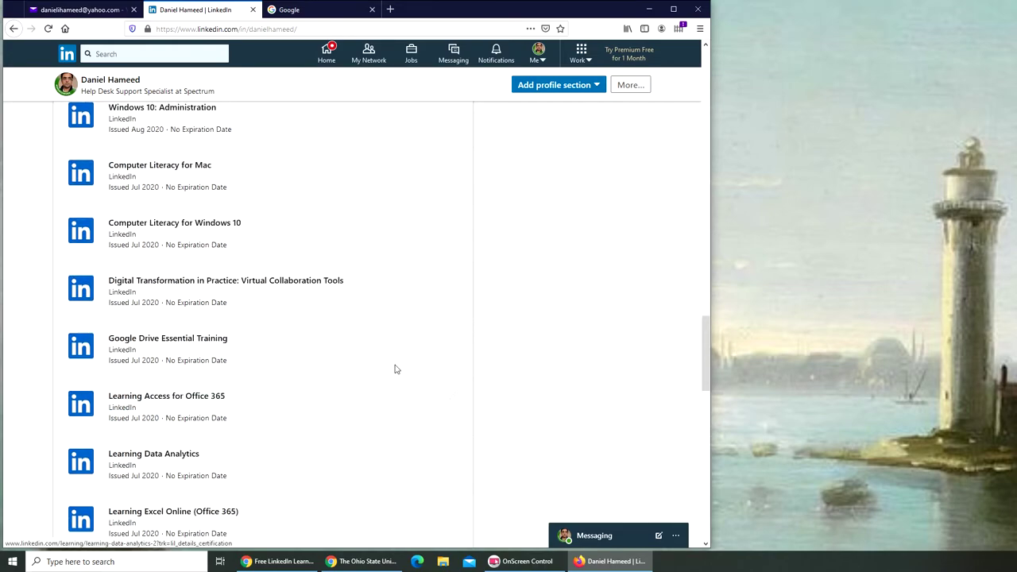
scroll(388, 354, "up", 10)
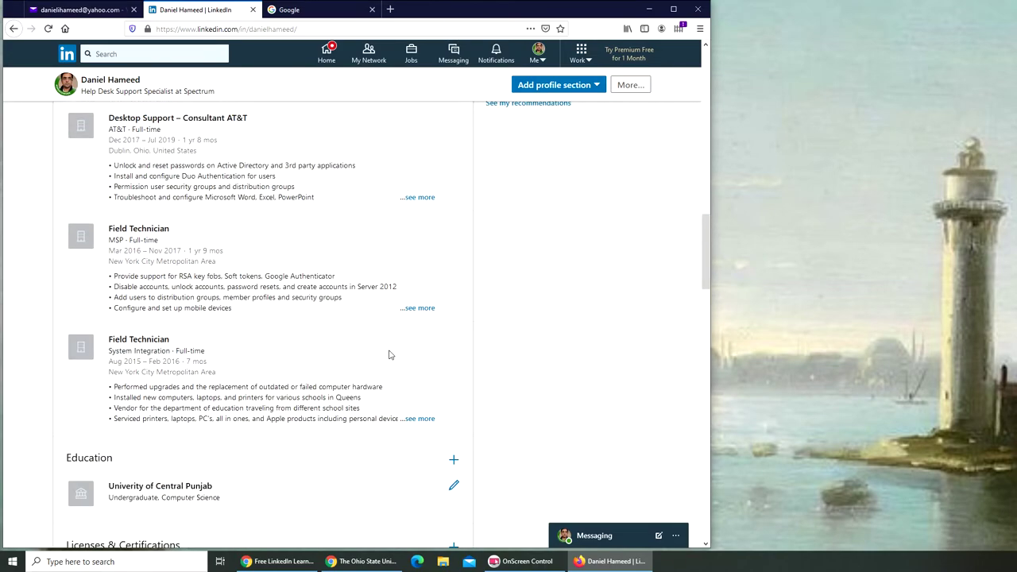
Open LinkedIn Learning from the Work menu and go to My Learning.
left_click(568, 54)
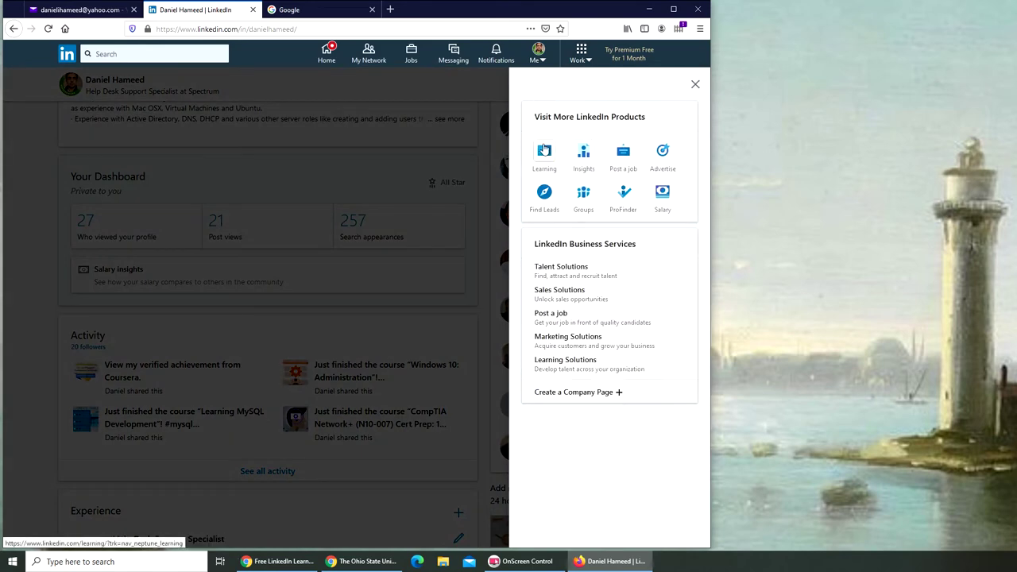
left_click(546, 151)
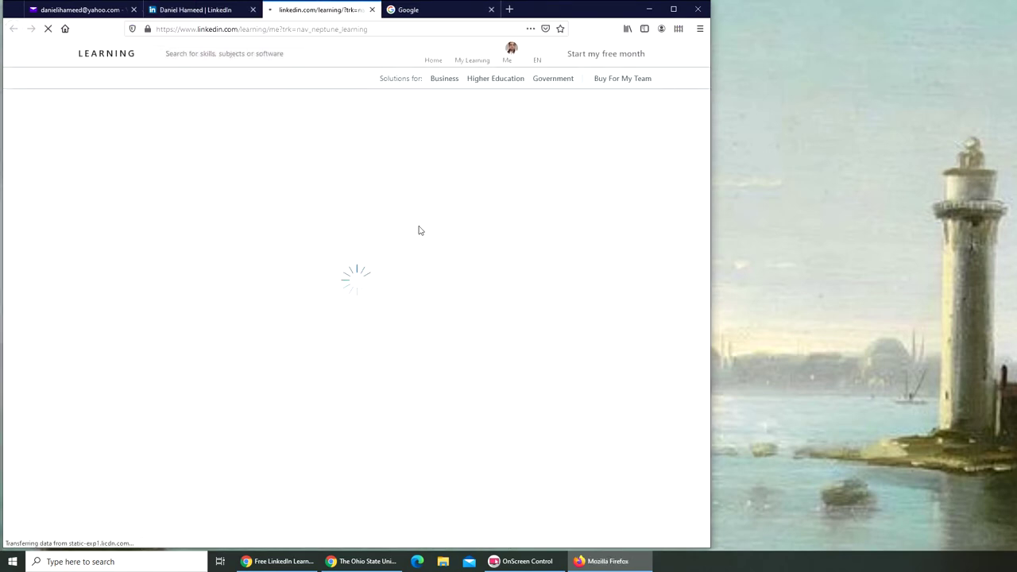
left_click(472, 57)
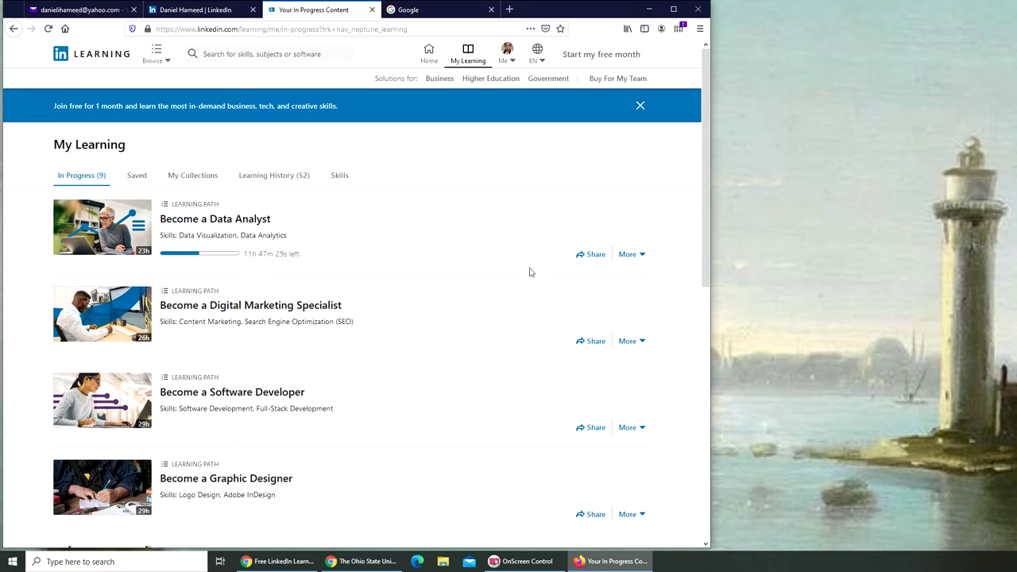
scroll(530, 272, "down", 1)
scroll(529, 270, "up", 1)
Review Learning History (52), down to the CompTIA A+ learning path completed 7/12/2020.
left_click(264, 176)
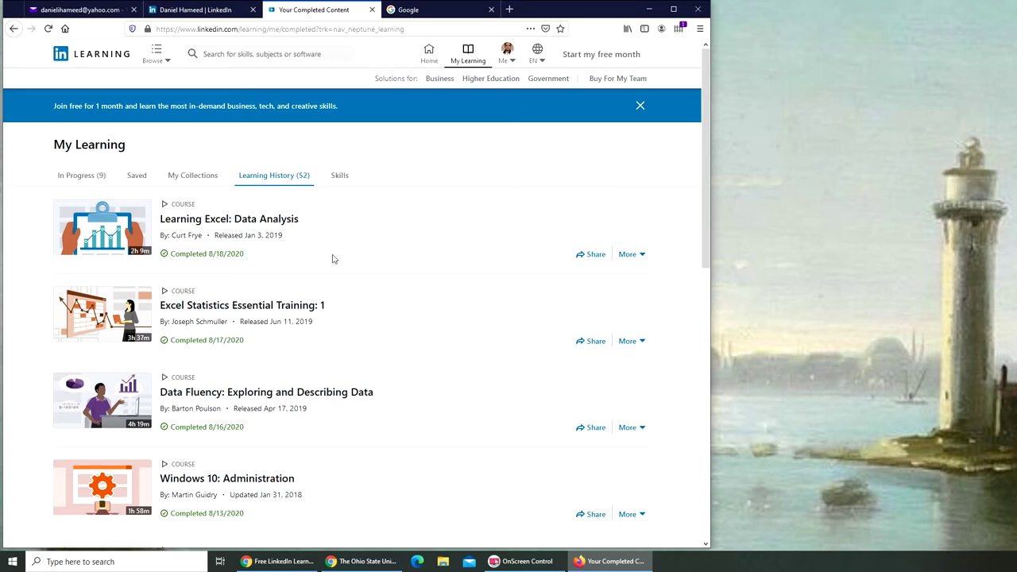
scroll(343, 258, "down", 2)
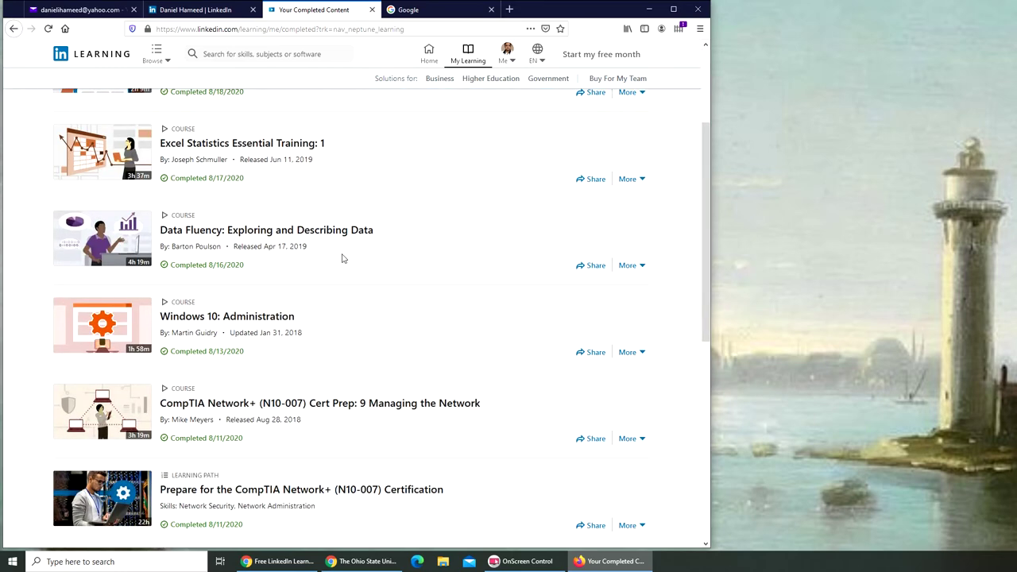
scroll(343, 258, "down", 2)
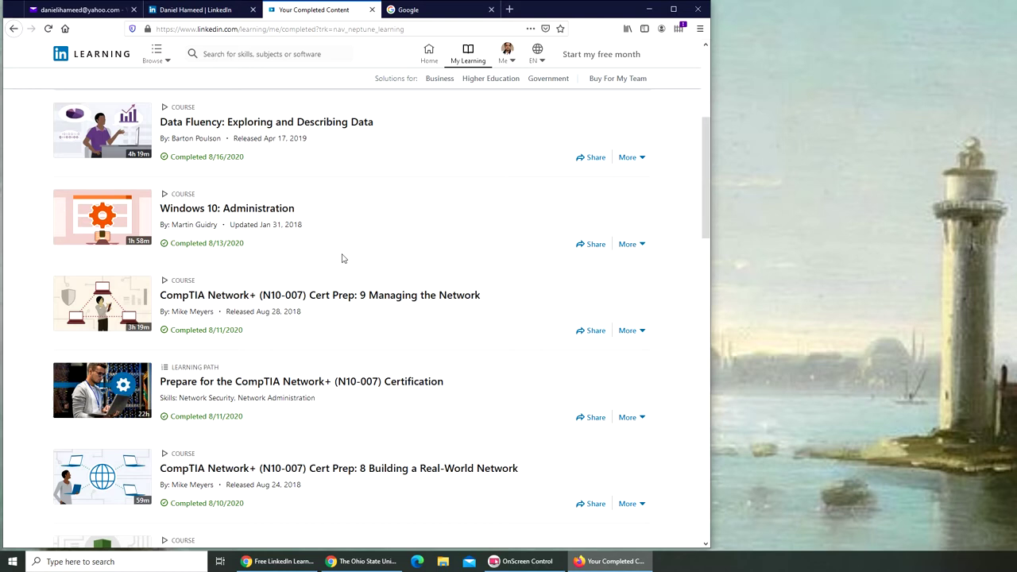
scroll(342, 259, "up", 2)
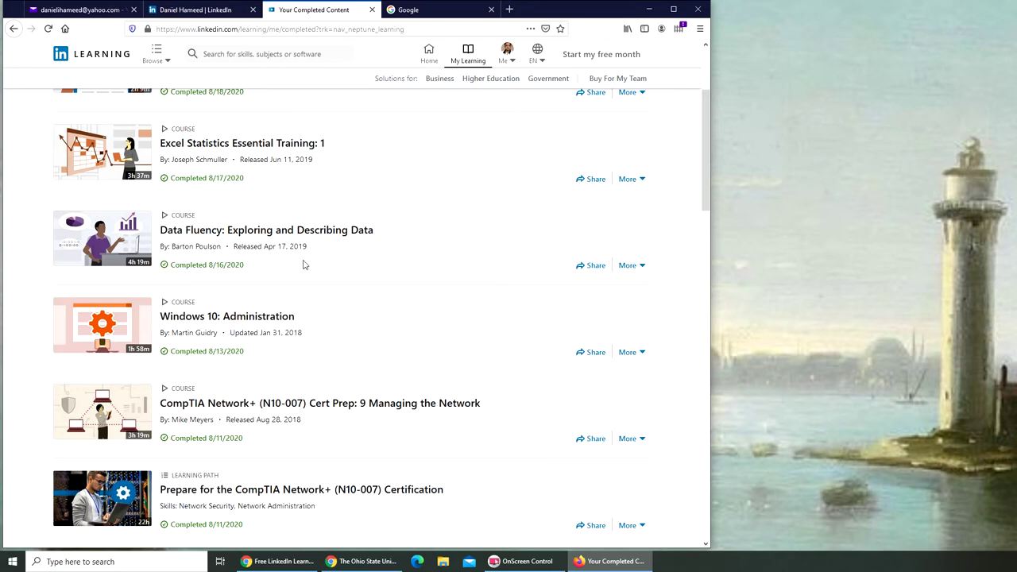
scroll(303, 265, "down", 6)
scroll(307, 263, "down", 15)
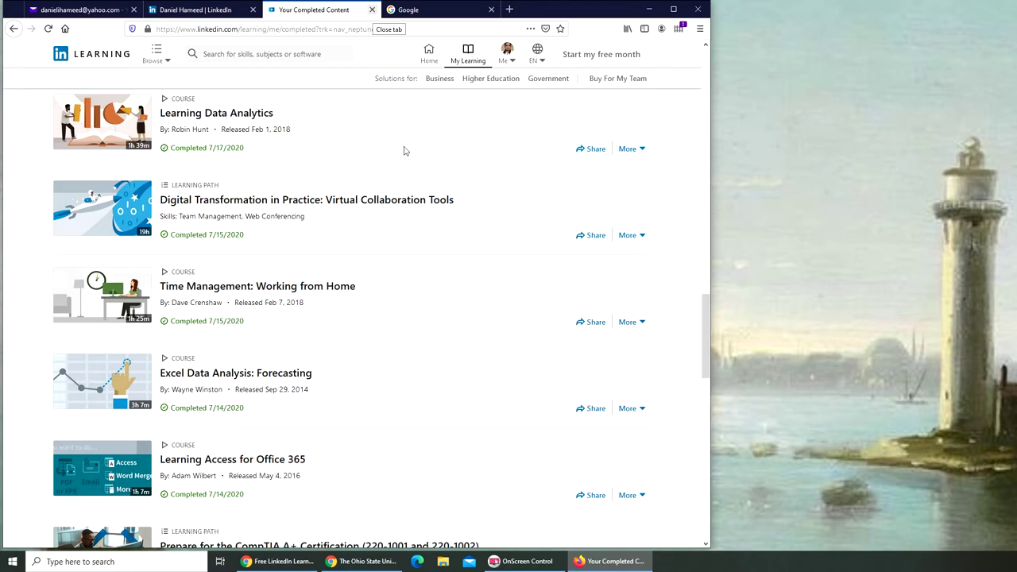
scroll(429, 255, "down", 3)
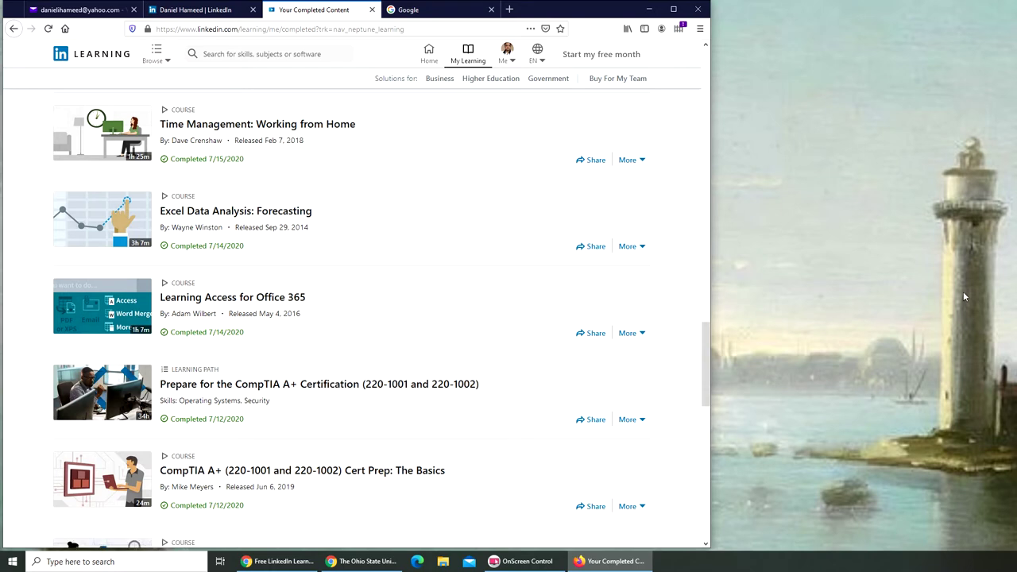
Preview adding the Excel Data Analysis: Forecasting certificate to the profile, cancel, and return to LinkedIn.
left_click(646, 248)
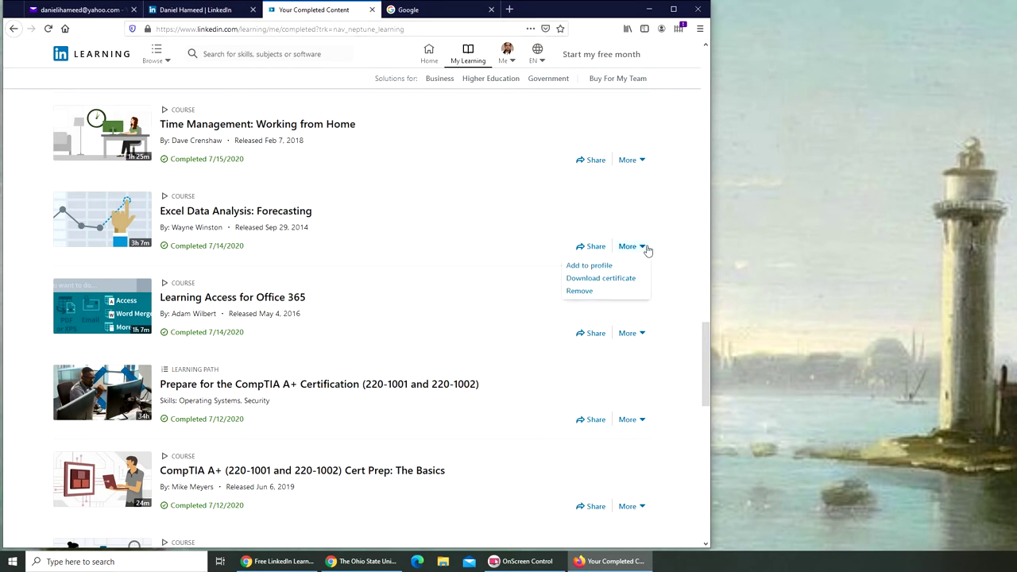
left_click(589, 266)
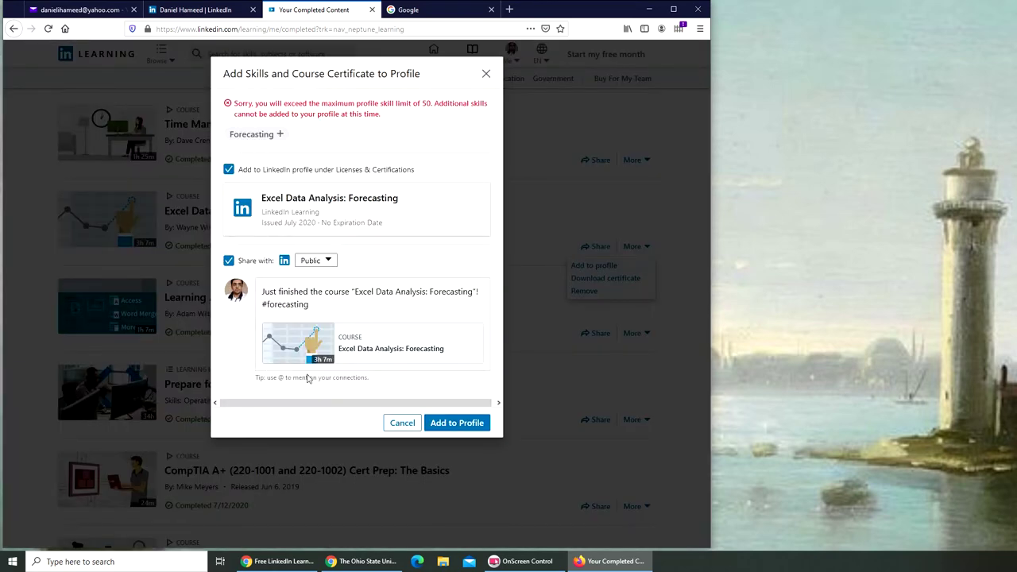
left_click(403, 424)
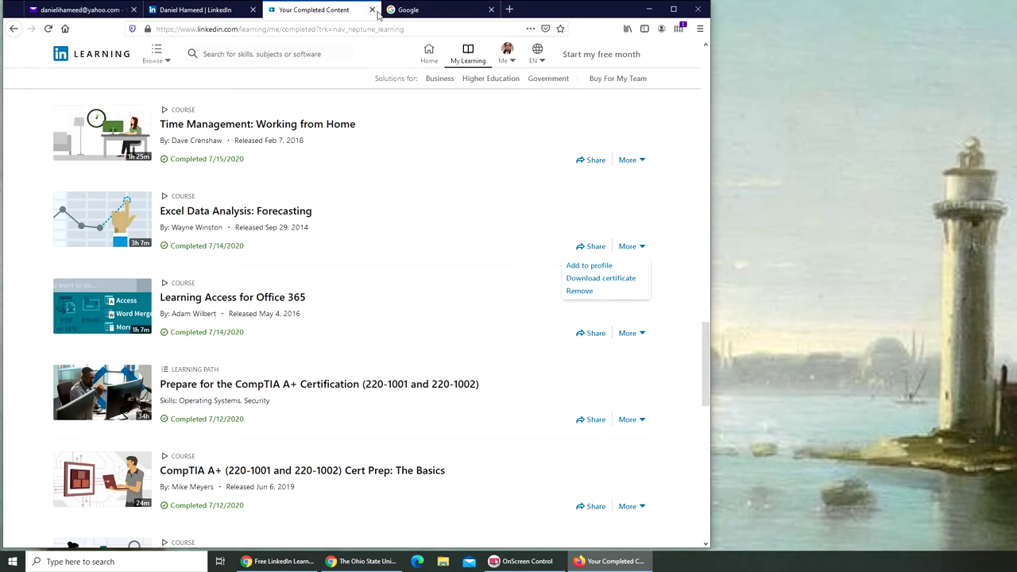
left_click(221, 10)
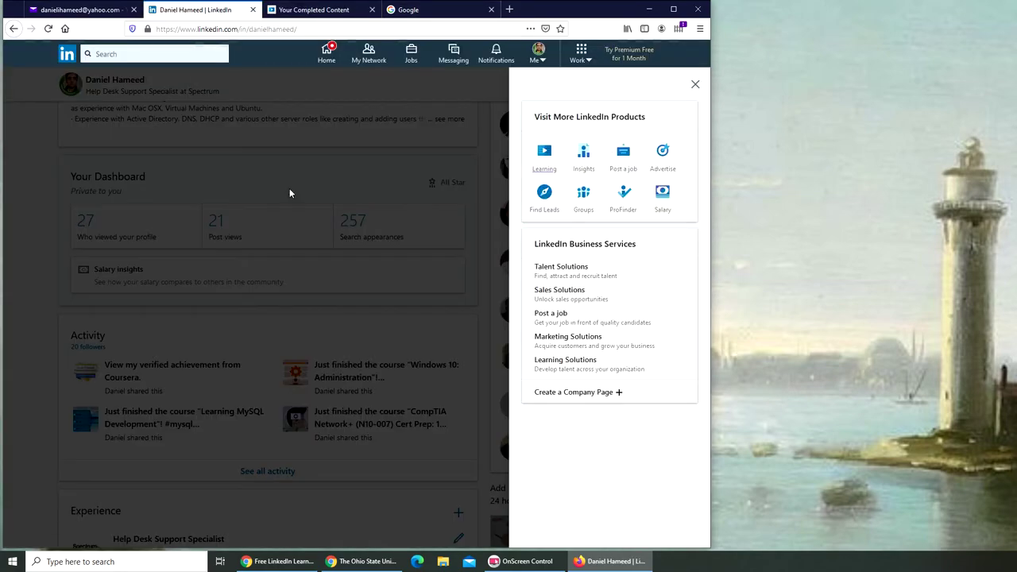
Close the LinkedIn products panel and scroll down to the Education and Licenses & Certifications sections.
left_click(358, 284)
scroll(329, 302, "down", 4)
scroll(316, 281, "down", 9)
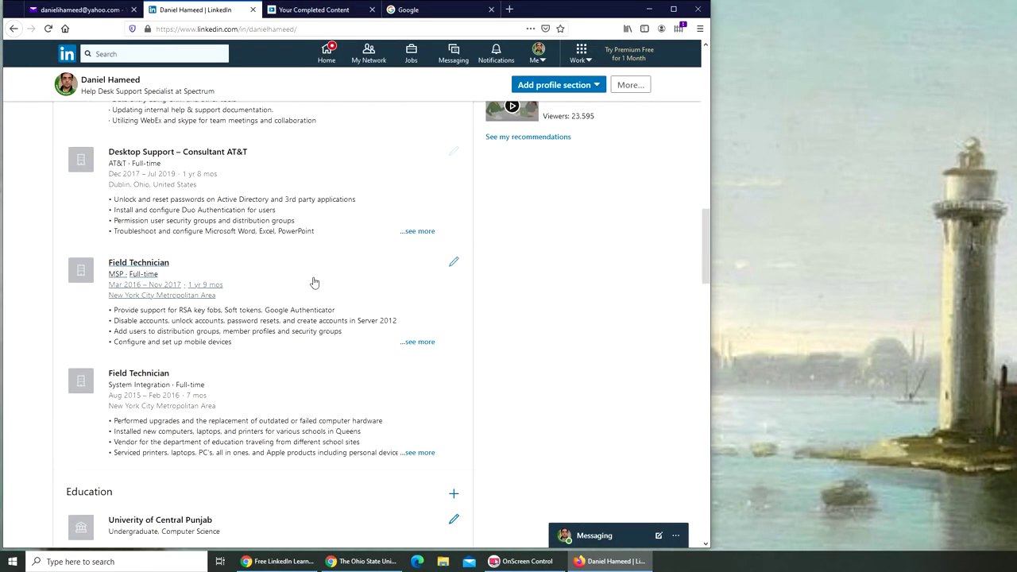
scroll(315, 282, "up", 2)
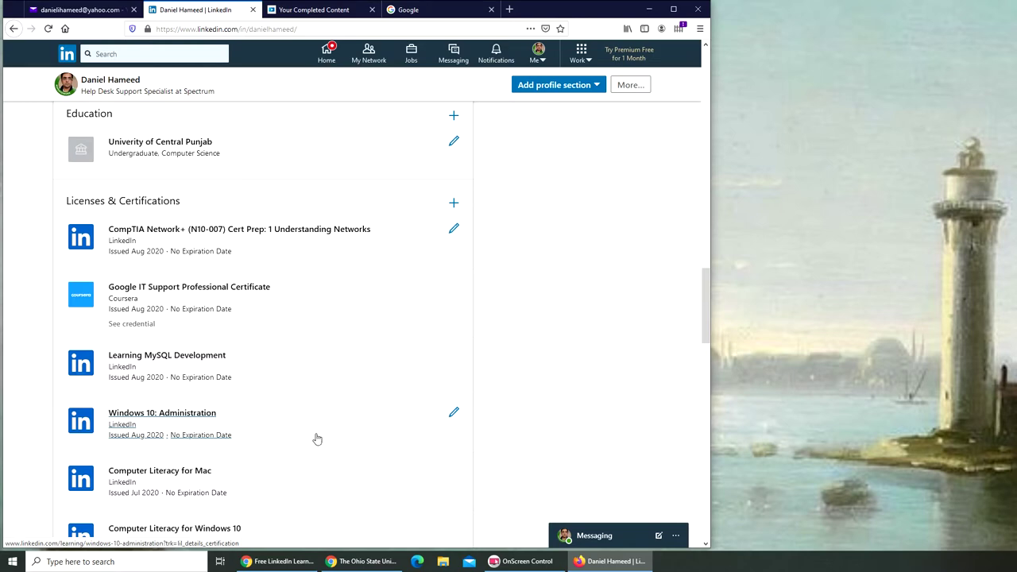
scroll(317, 440, "down", 5)
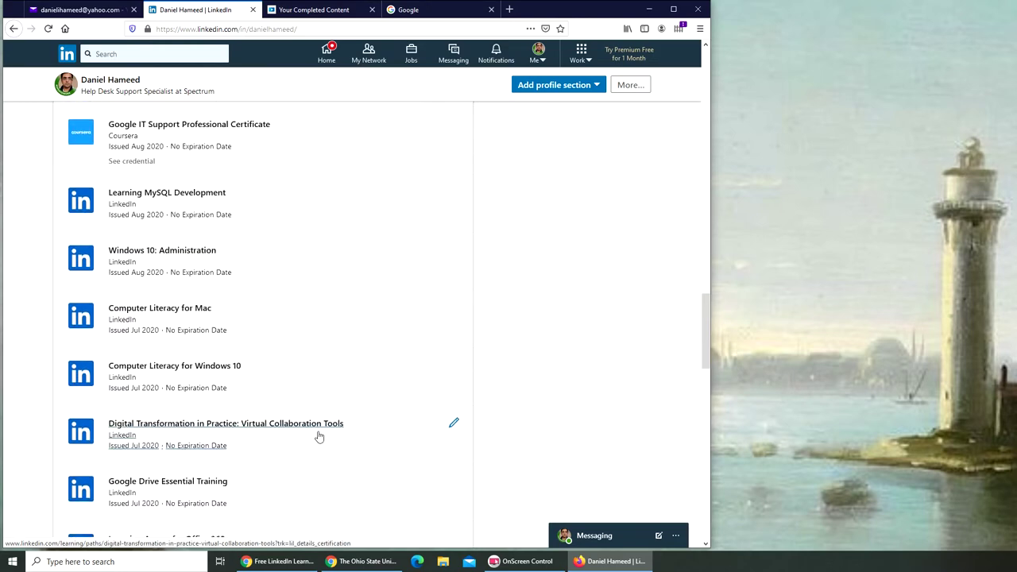
scroll(318, 434, "down", 1)
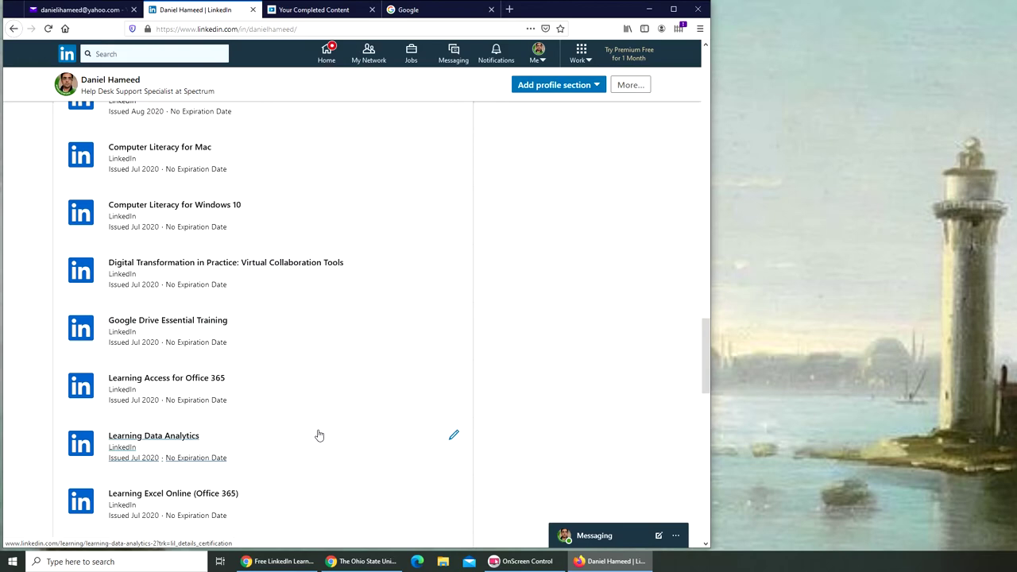
scroll(316, 432, "up", 10)
scroll(349, 422, "down", 3)
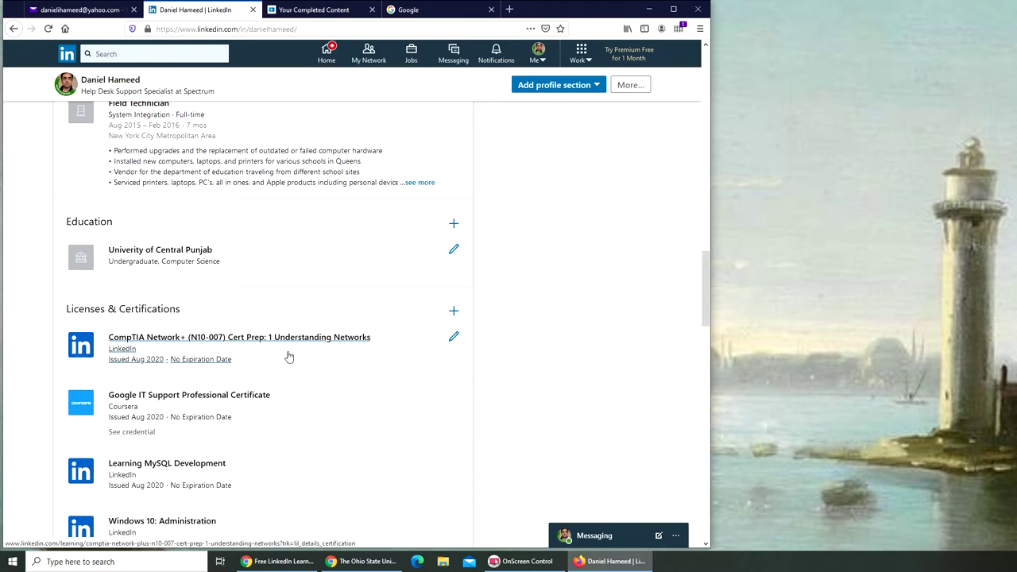
Expand the Licenses & Certifications list to show the last four certifications.
scroll(289, 357, "down", 3)
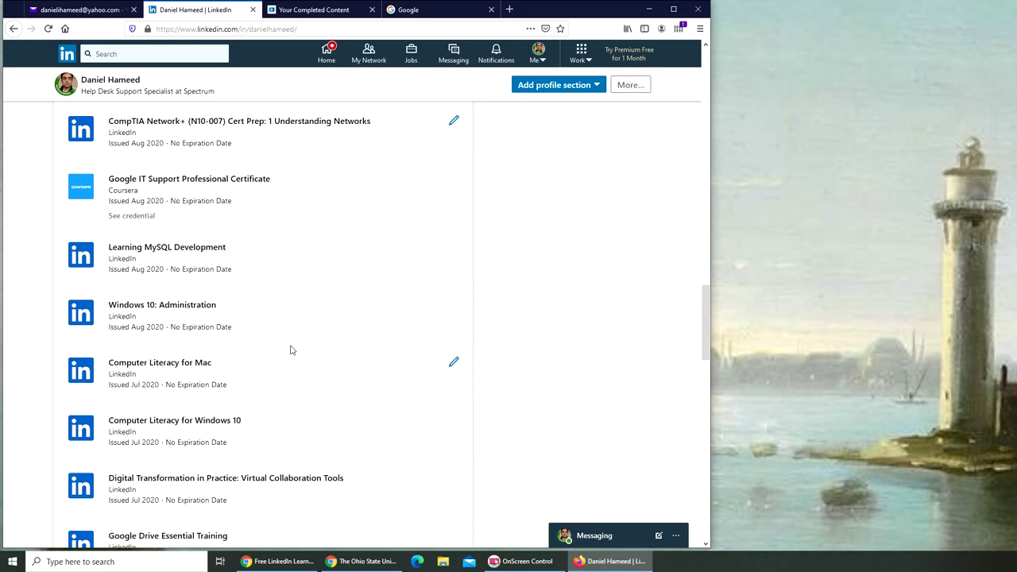
scroll(291, 350, "up", 3)
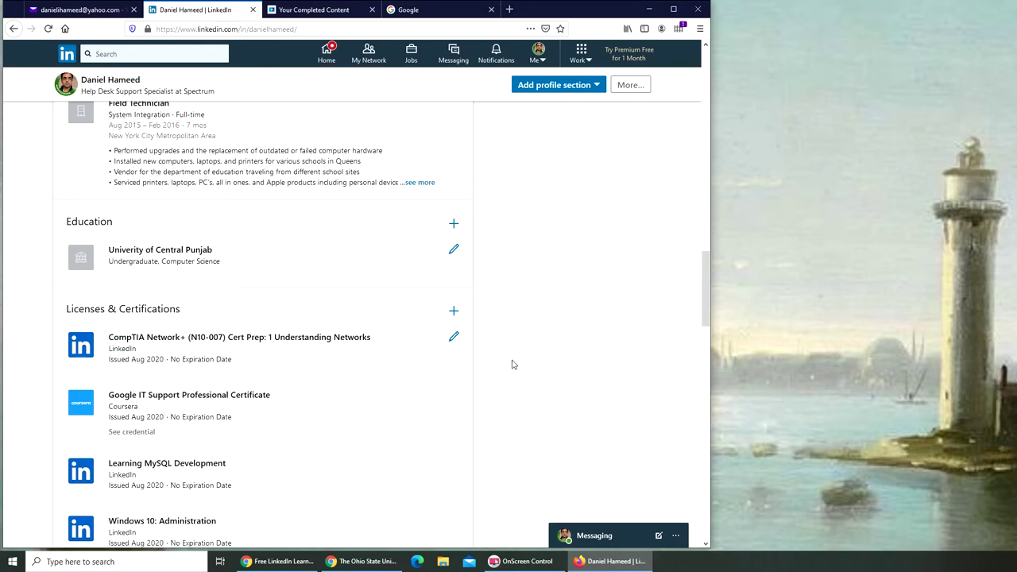
scroll(415, 388, "up", 1)
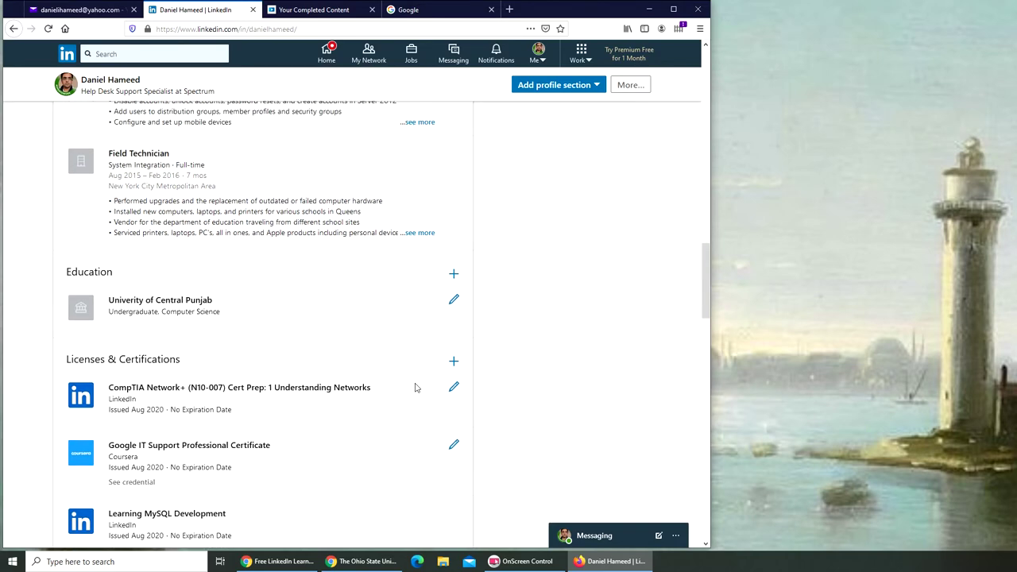
scroll(418, 386, "down", 7)
scroll(422, 386, "down", 5)
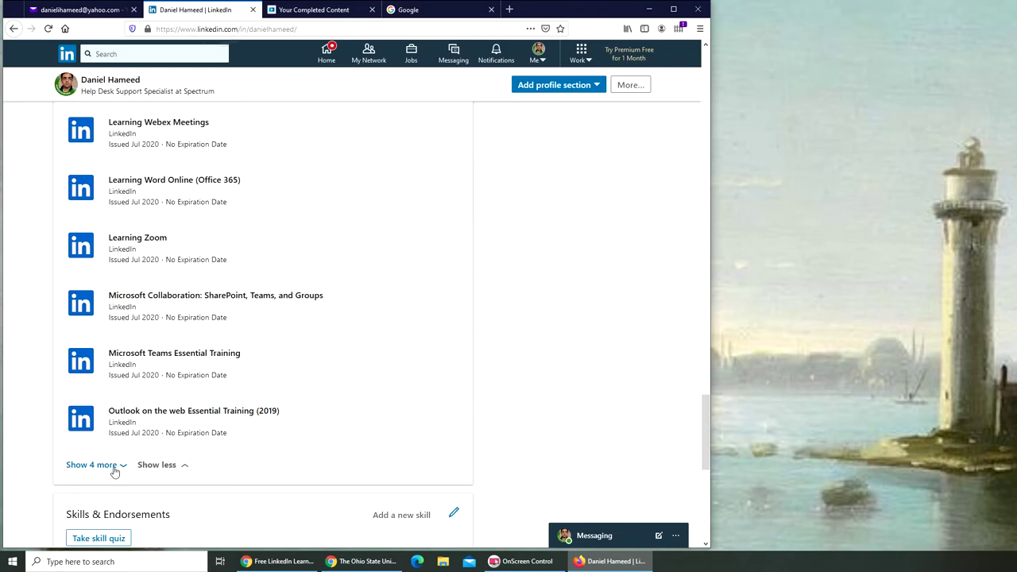
left_click(113, 468)
Look over the full certification list, then return to the profile's intro card.
scroll(379, 498, "down", 4)
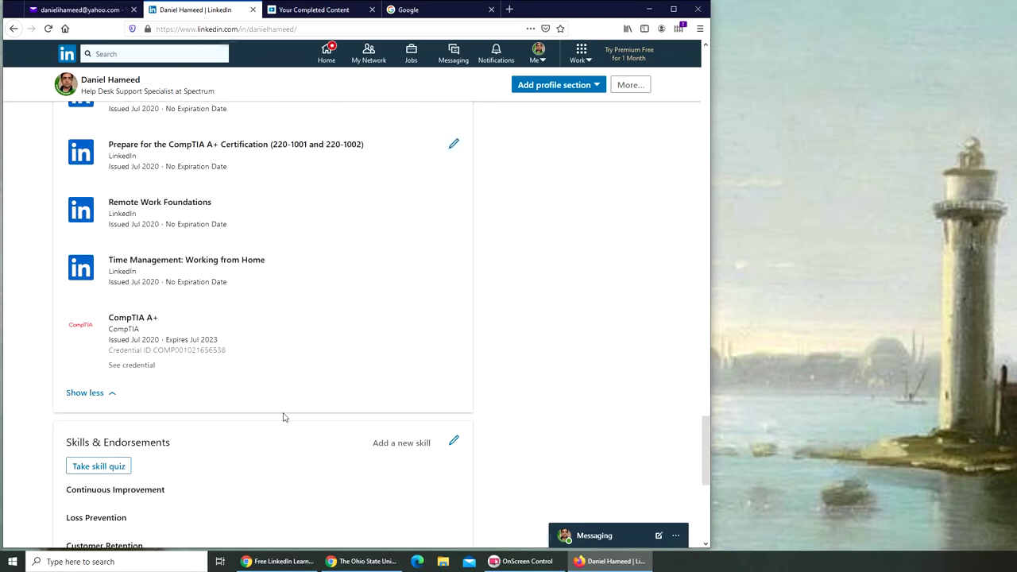
scroll(281, 418, "up", 3)
scroll(203, 456, "up", 10)
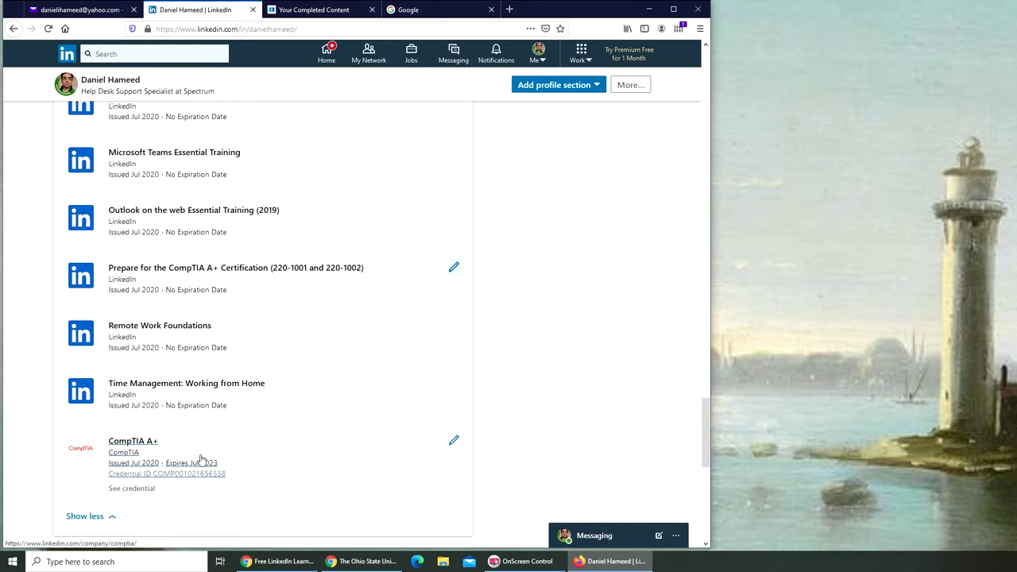
scroll(238, 458, "down", 3)
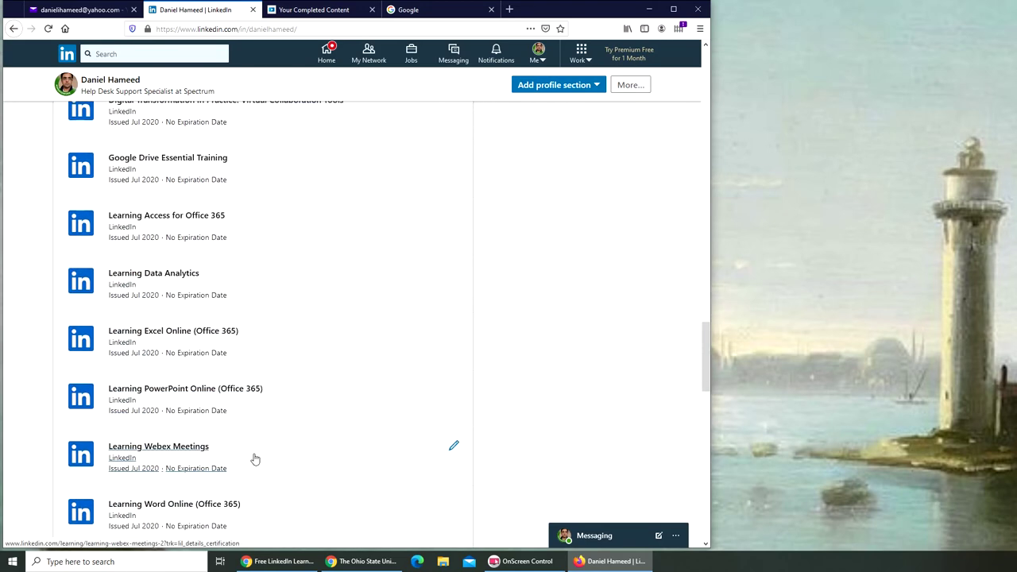
scroll(254, 459, "up", 5)
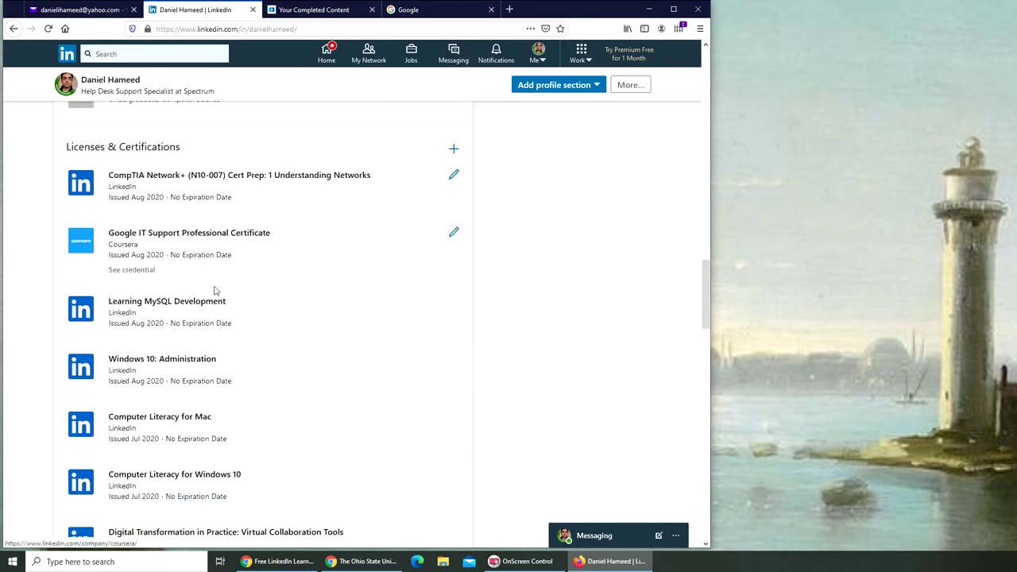
scroll(598, 377, "up", 1)
scroll(598, 377, "up", 20)
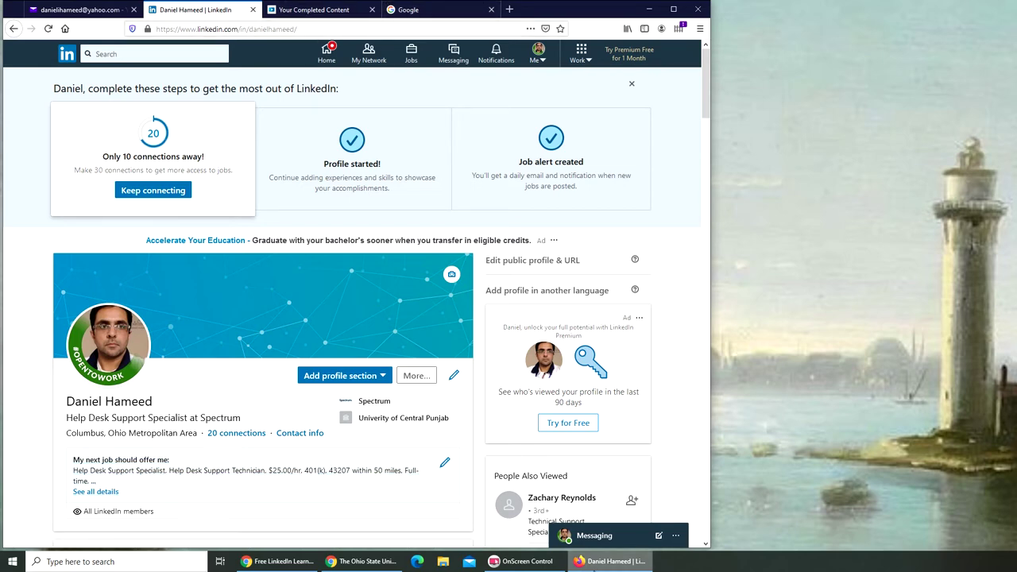
Load microsoft.com in the Google tab by entering 'micro' in the address bar.
left_click(604, 562)
left_click(604, 562)
left_click(434, 9)
left_click(352, 28)
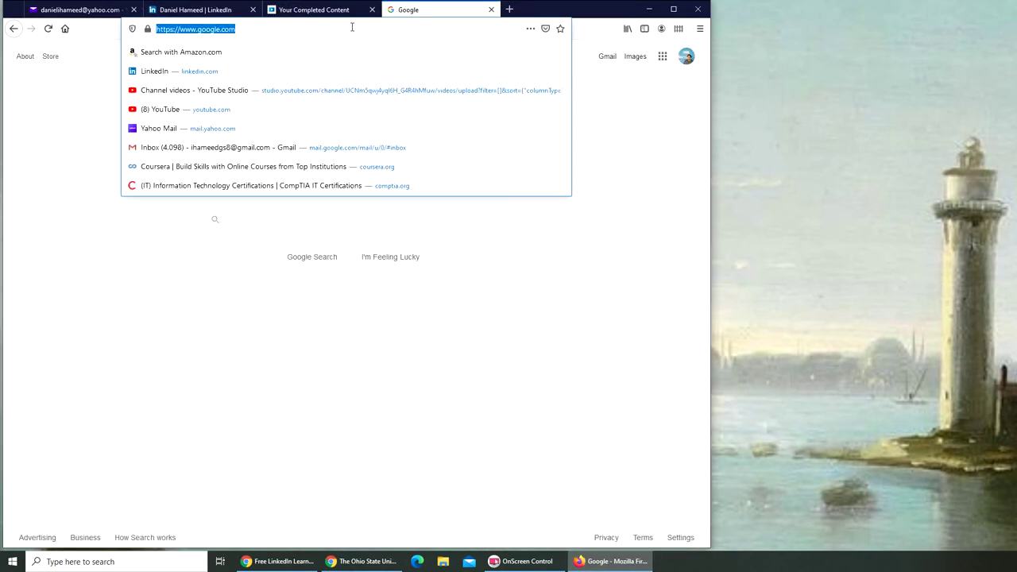
type("micro")
key("Return")
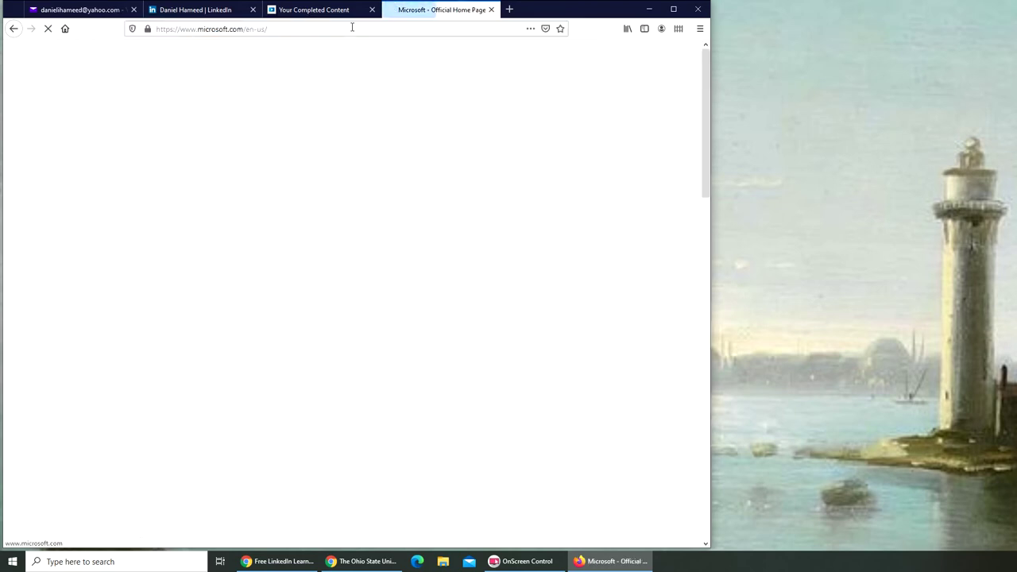
Scroll down to the Microsoft home page's footer links.
scroll(453, 346, "down", 5)
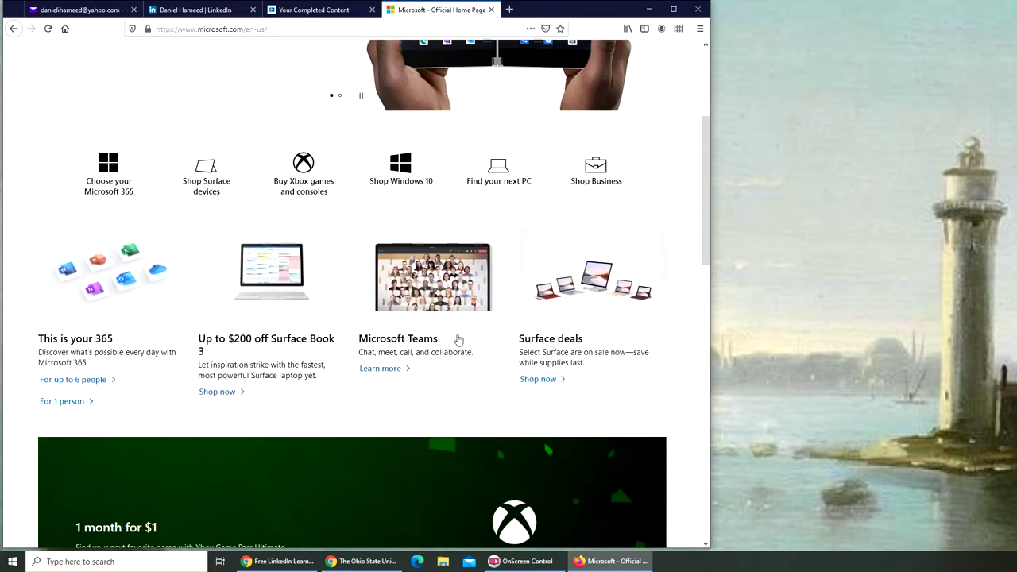
scroll(458, 340, "down", 8)
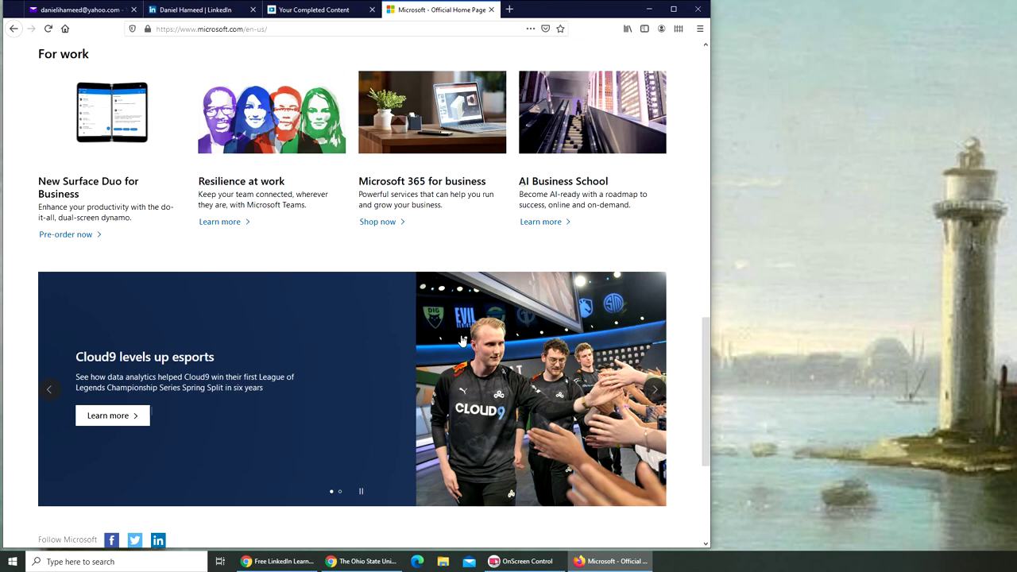
scroll(461, 340, "down", 4)
scroll(460, 337, "down", 2)
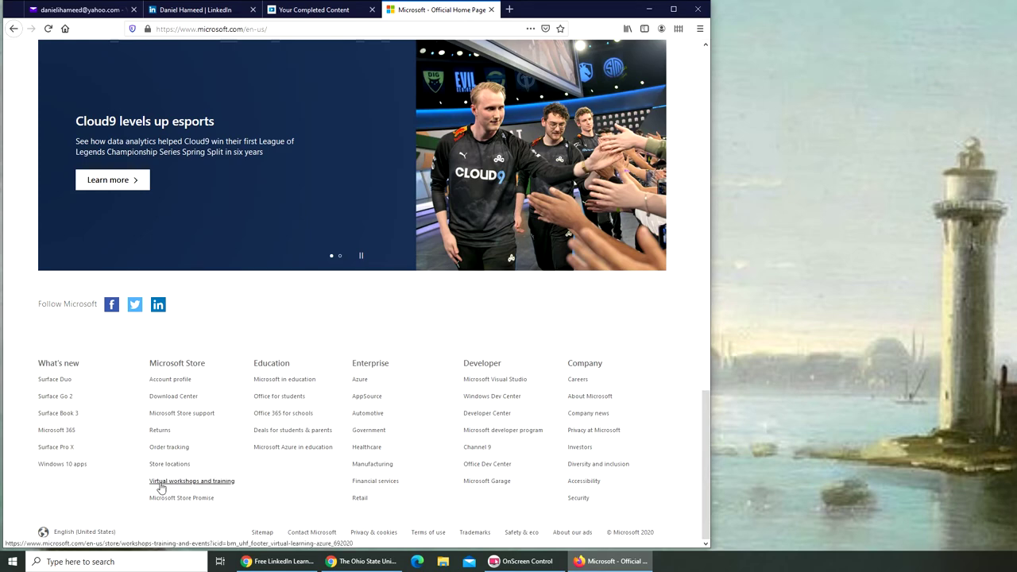
Open the 'Virtual workshops and training' page from the Microsoft footer.
left_click(189, 482)
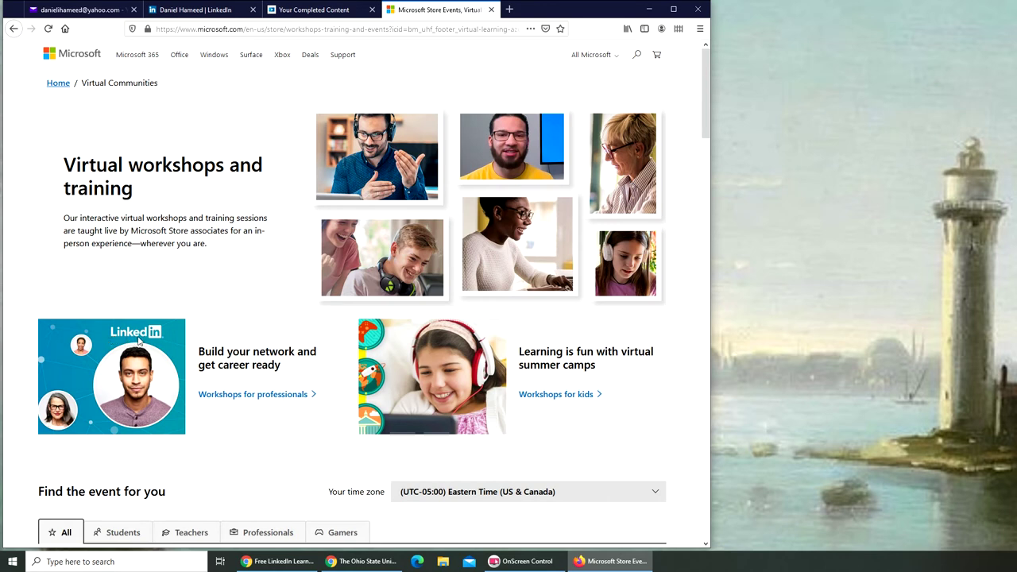
Open 'Workshops for professionals' in a new tab and switch to it.
right_click(232, 404)
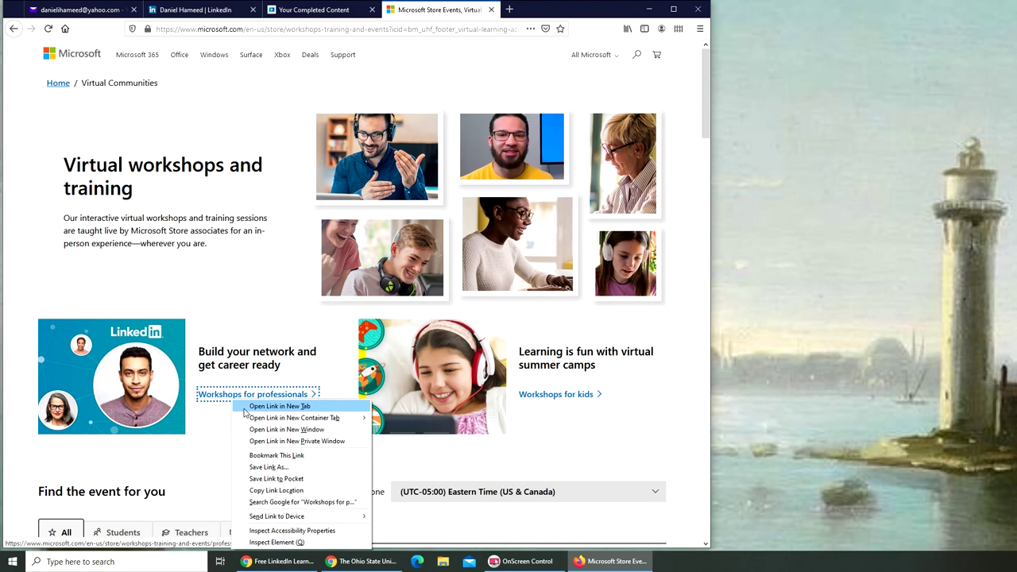
left_click(278, 406)
left_click(513, 11)
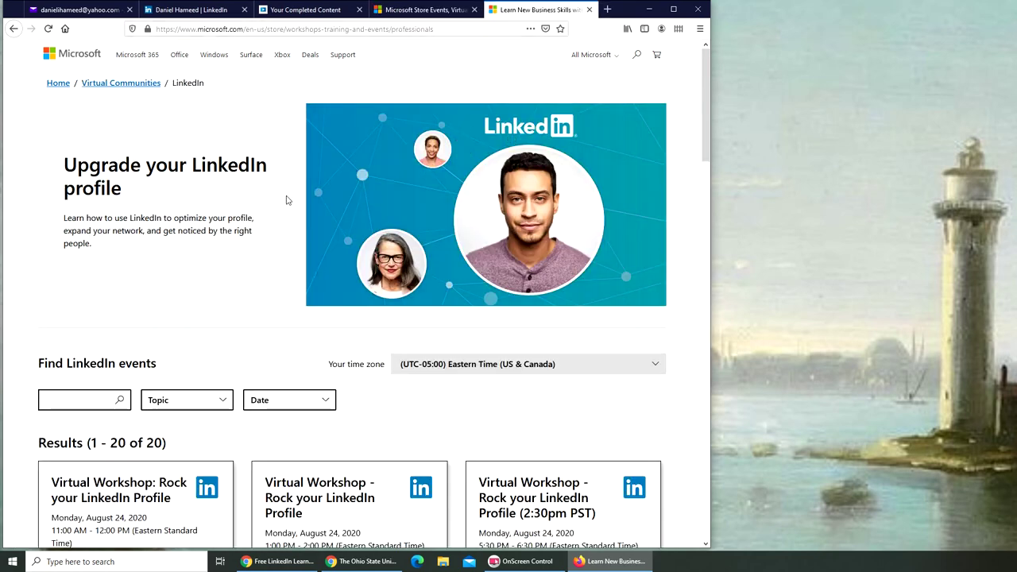
Browse the workshop listings to the August 24 Rock your LinkedIn Profile 2:30pm PST session.
scroll(461, 357, "down", 3)
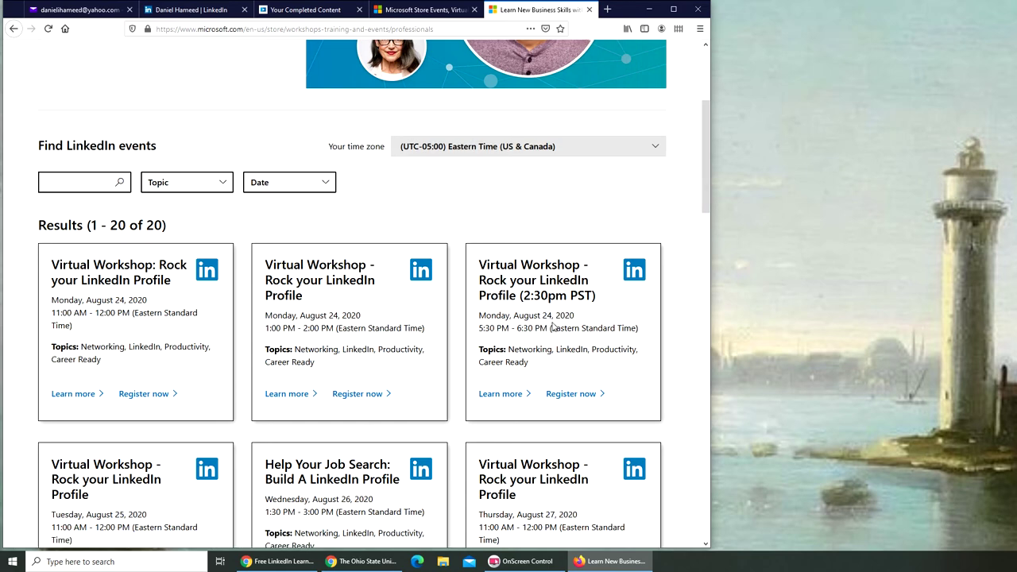
scroll(554, 326, "down", 2)
scroll(551, 392, "down", 3)
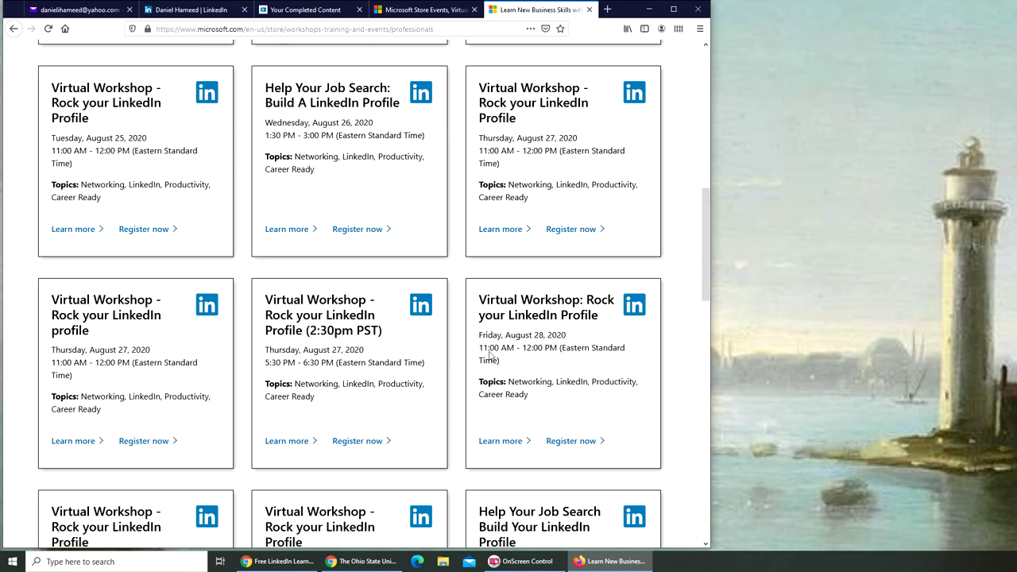
scroll(480, 350, "down", 3)
scroll(425, 356, "down", 1)
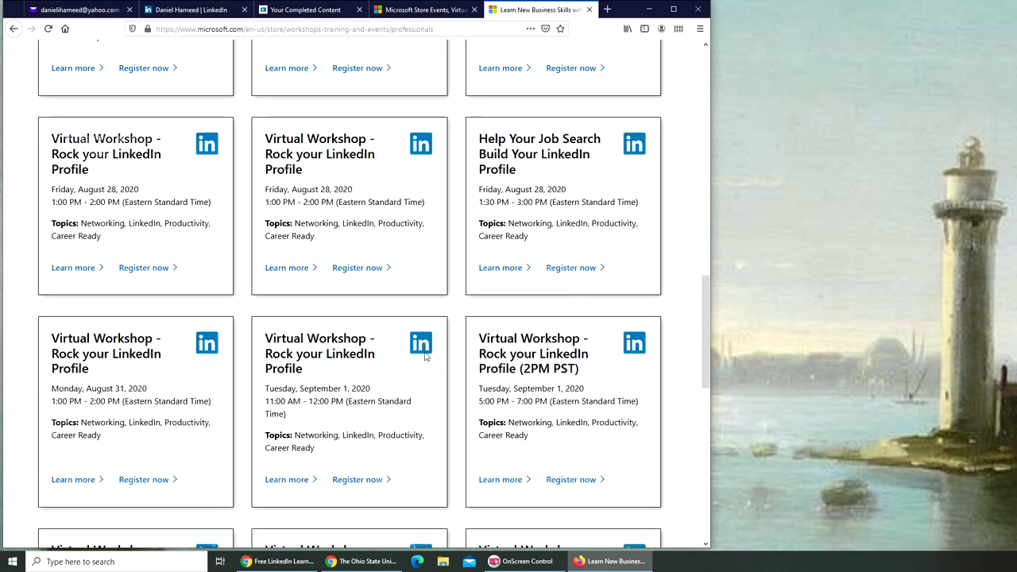
scroll(425, 356, "down", 1)
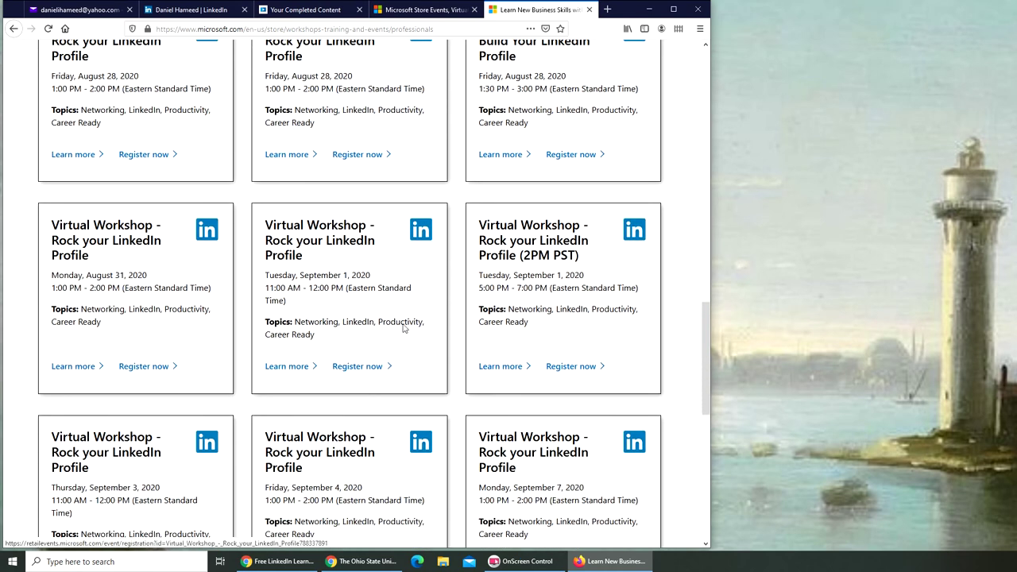
scroll(517, 300, "down", 2)
scroll(405, 361, "down", 2)
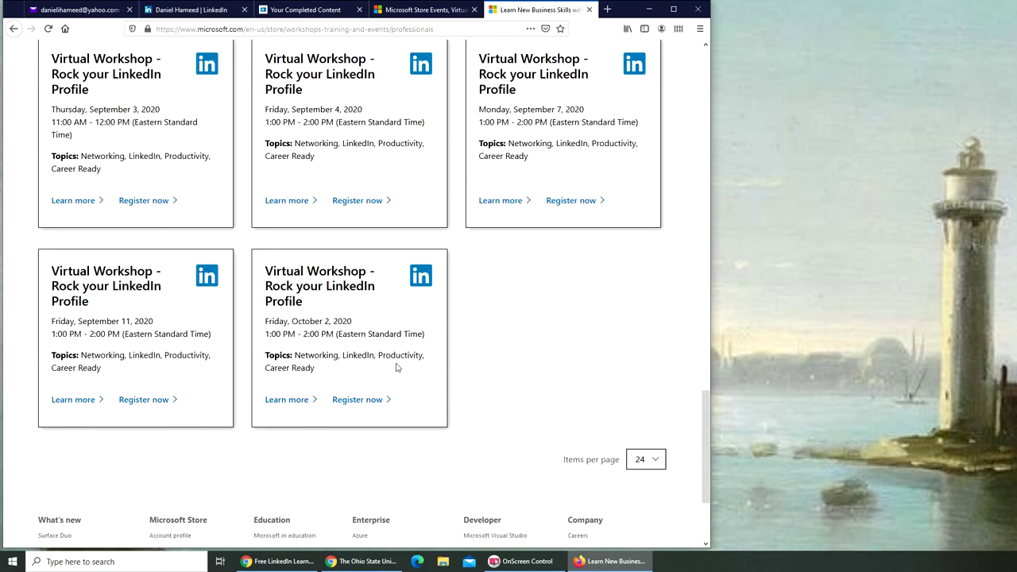
scroll(396, 367, "up", 10)
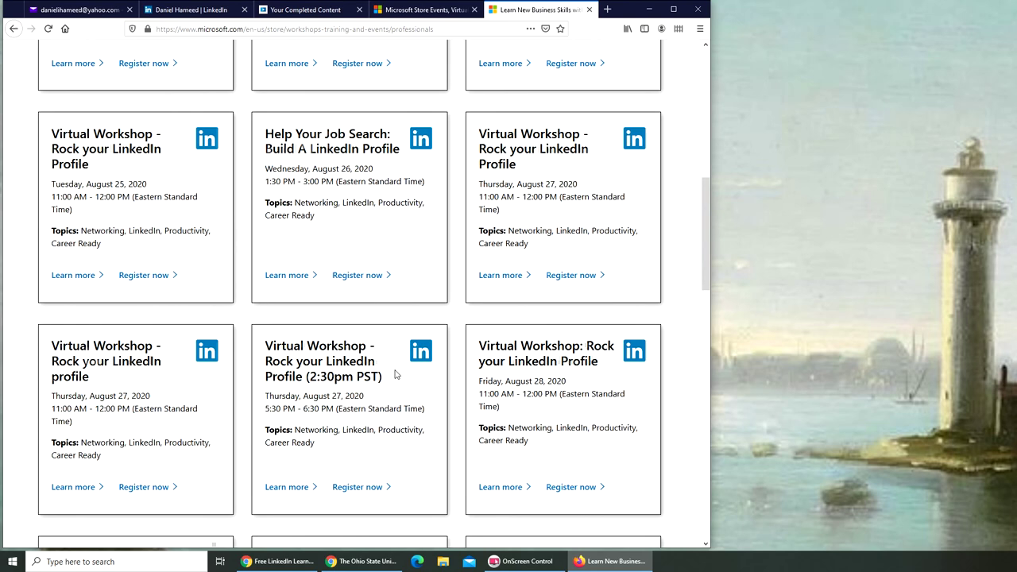
scroll(393, 376, "up", 1)
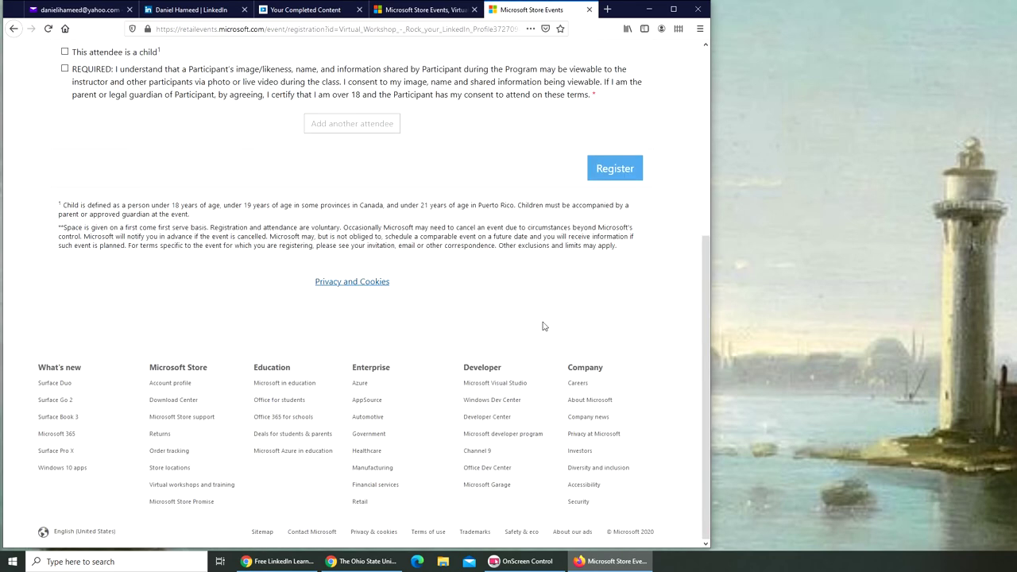
Fill in the attendee's first name, last name and e-mail address on the registration form.
scroll(540, 329, "up", 4)
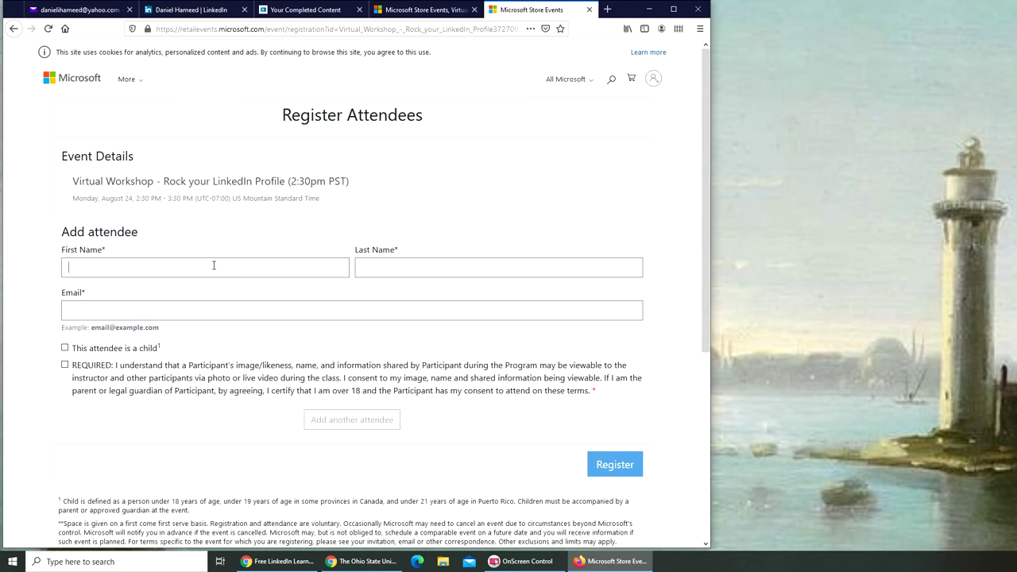
left_click(213, 265)
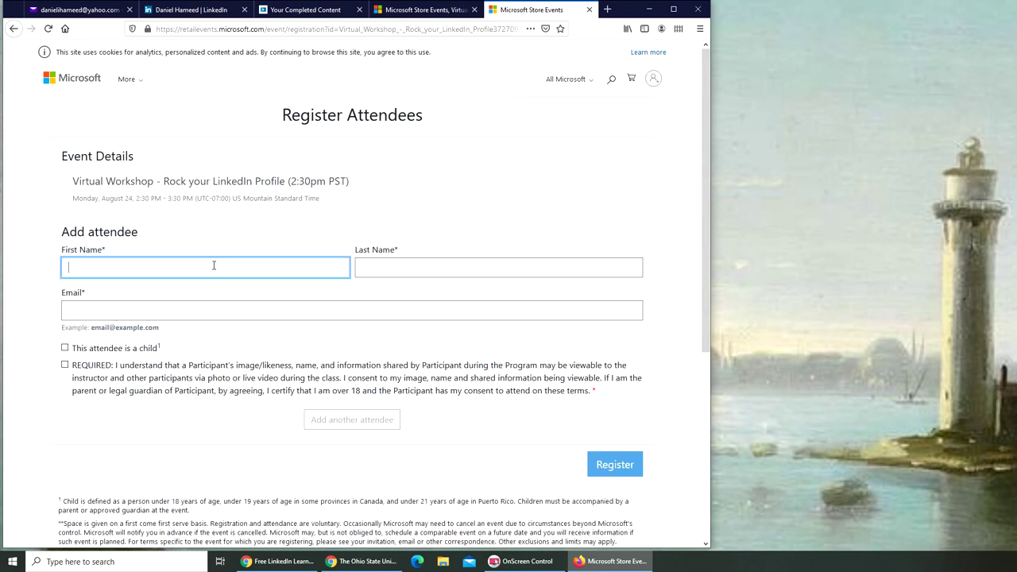
key("Tab")
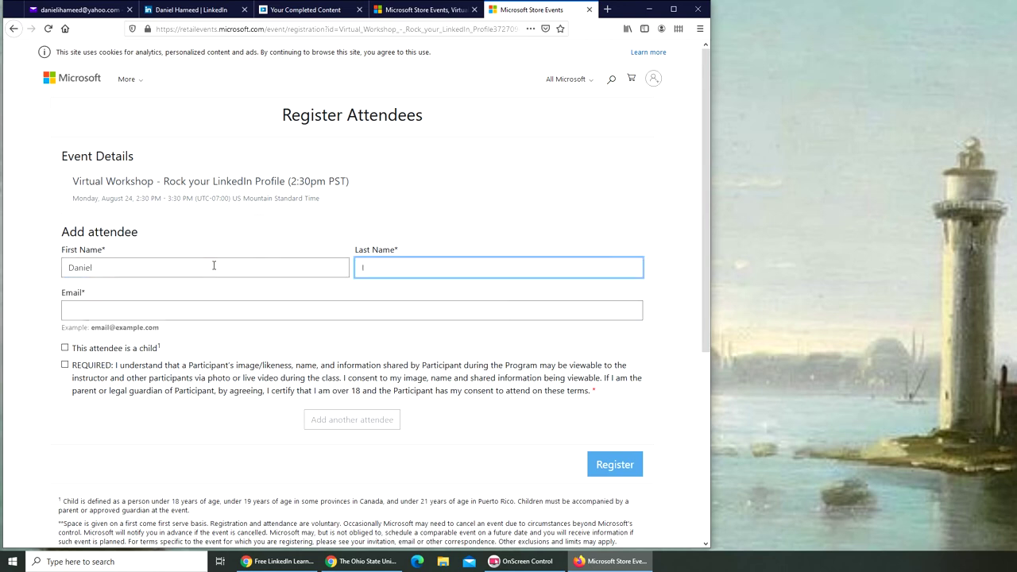
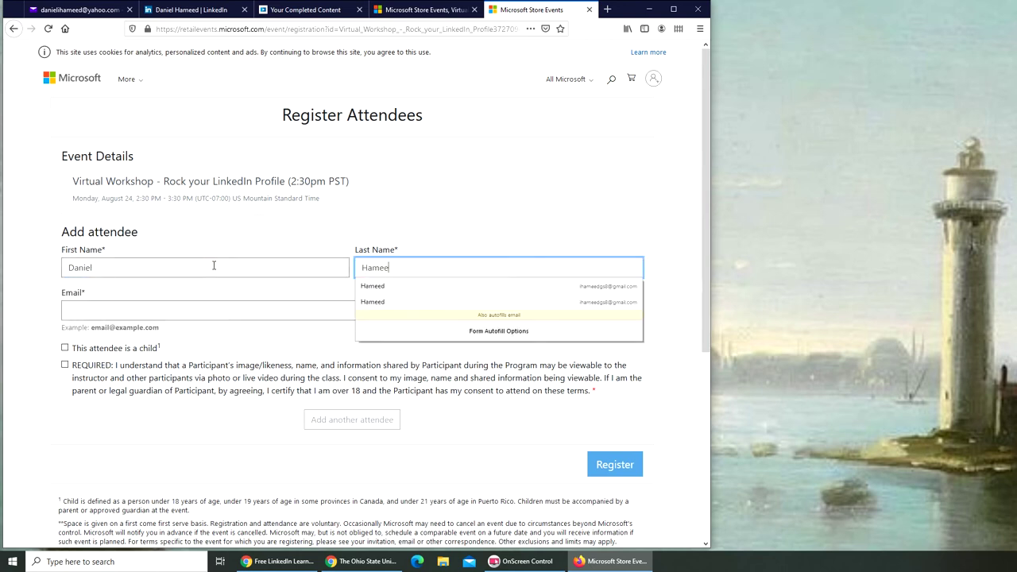
key("Tab")
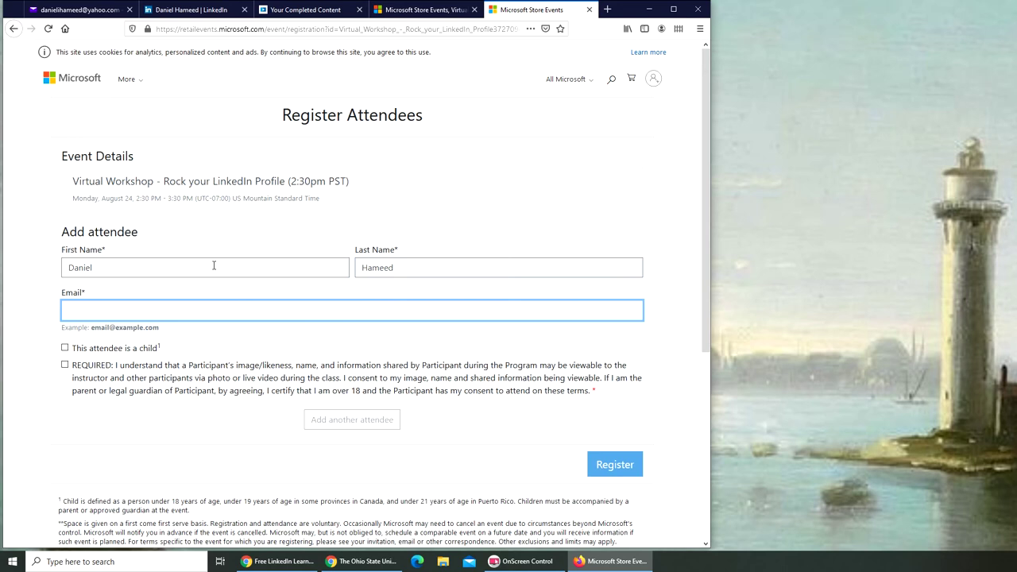
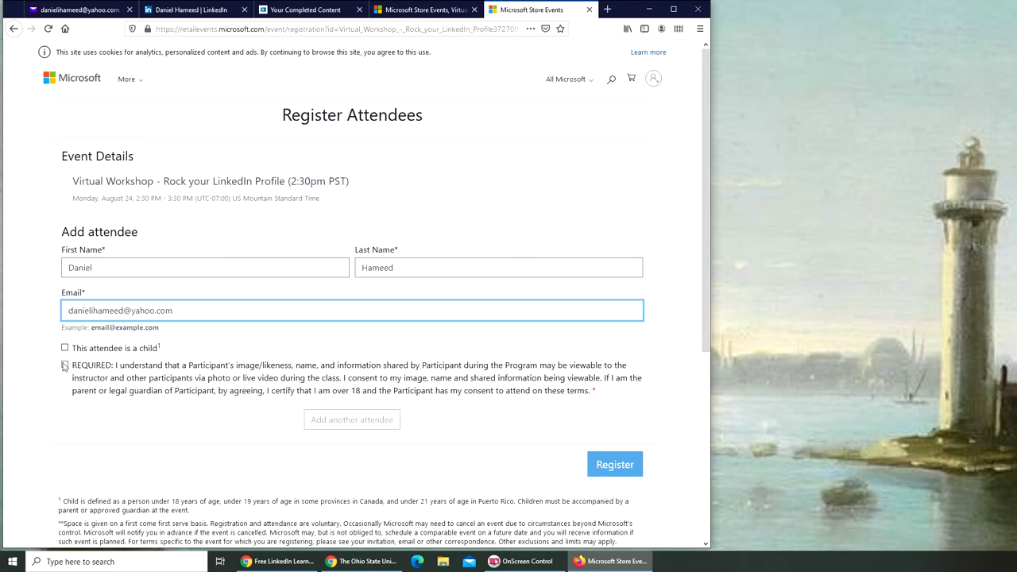
Tick the required consent box, submit the registration, and return to Your Completed Content.
left_click(66, 365)
left_click(623, 474)
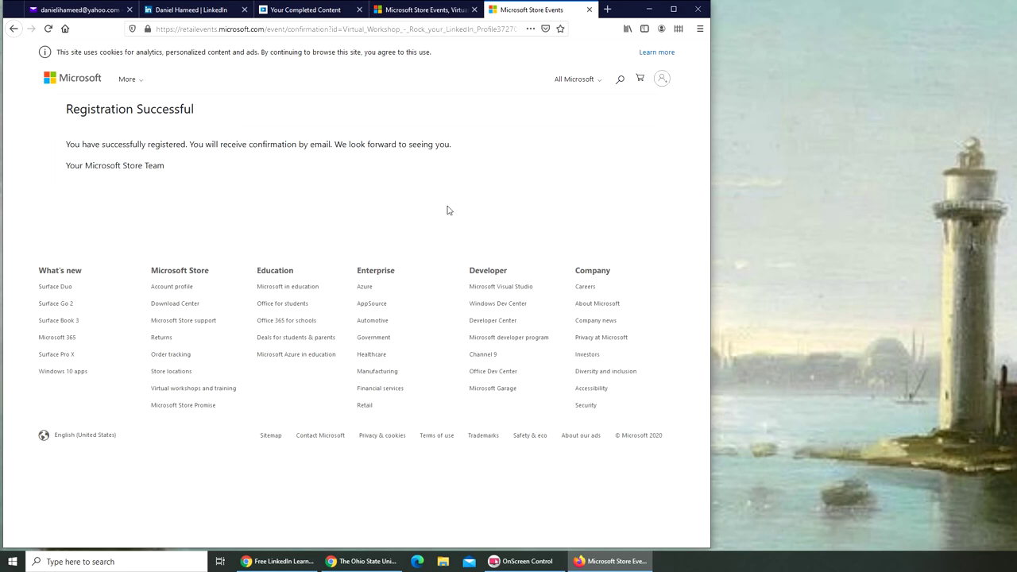
left_click(299, 18)
Switch back to the LinkedIn profile tab and scroll to the About and dashboard sections.
scroll(441, 184, "up", 20)
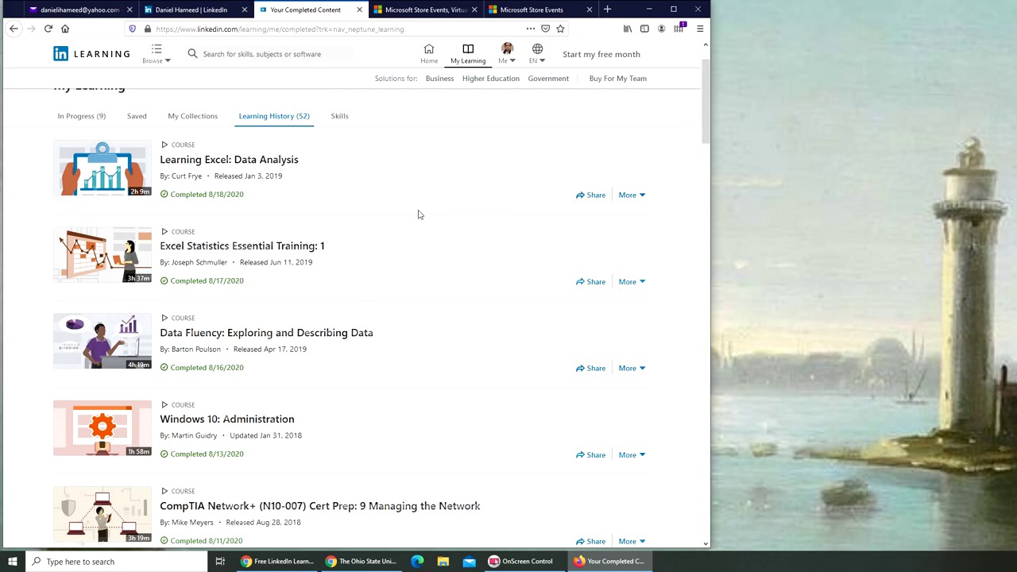
left_click(199, 11)
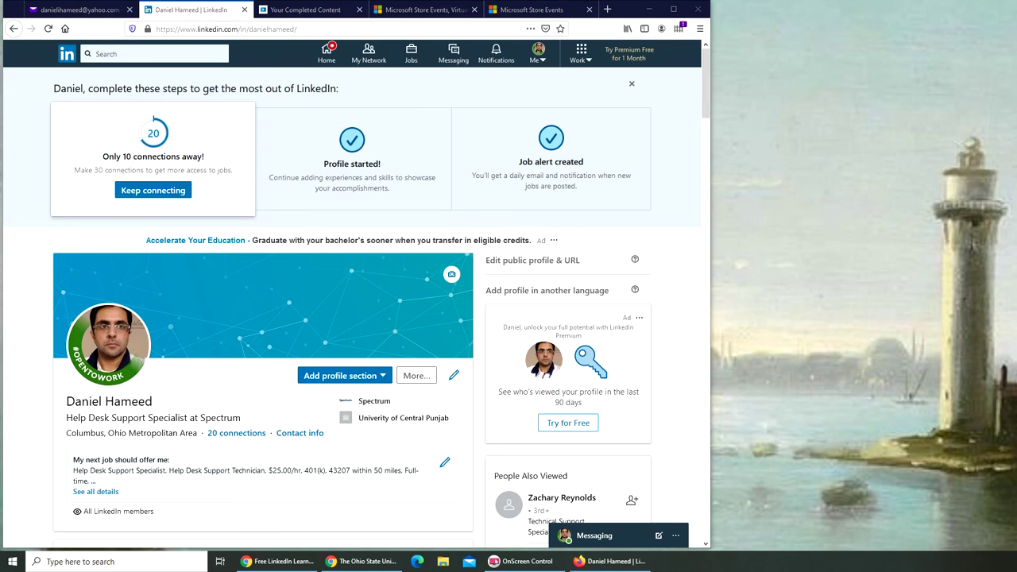
scroll(405, 337, "down", 4)
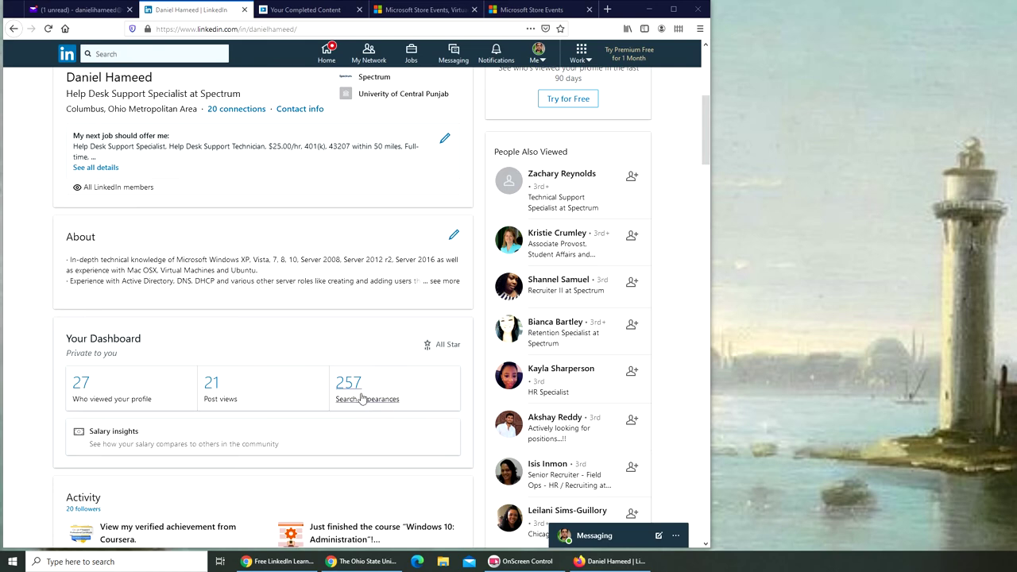
scroll(361, 406, "up", 5)
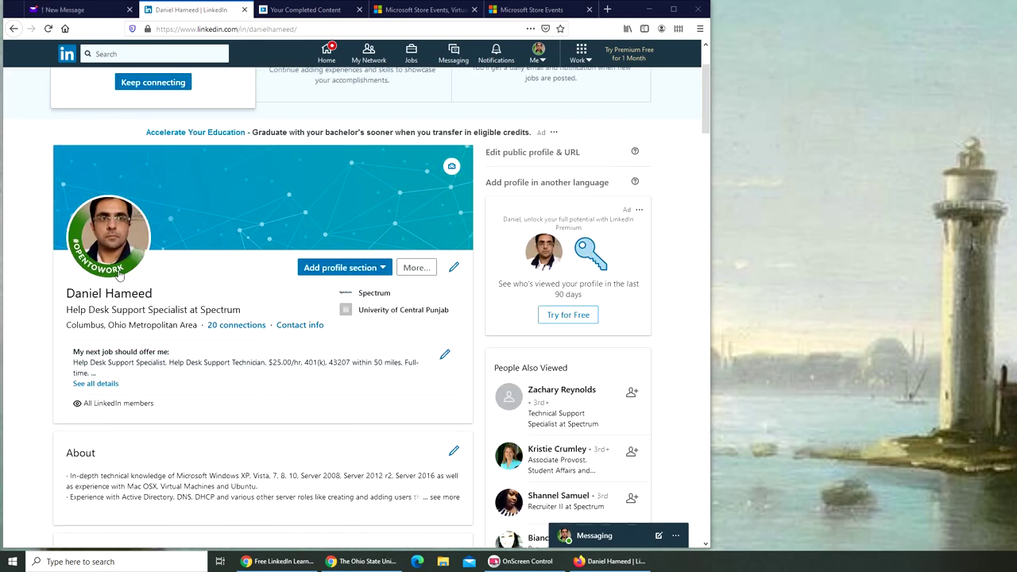
scroll(212, 380, "down", 5)
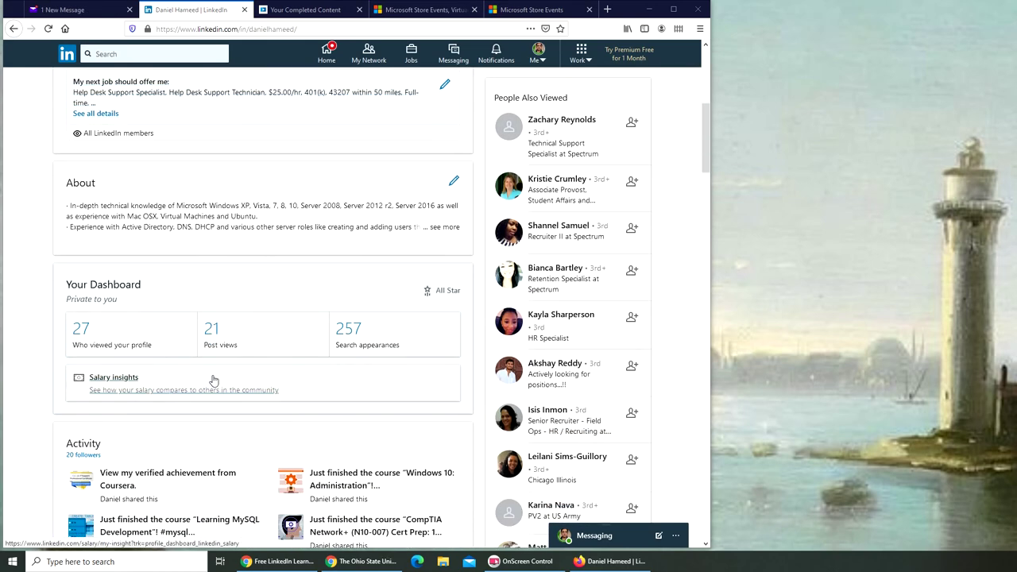